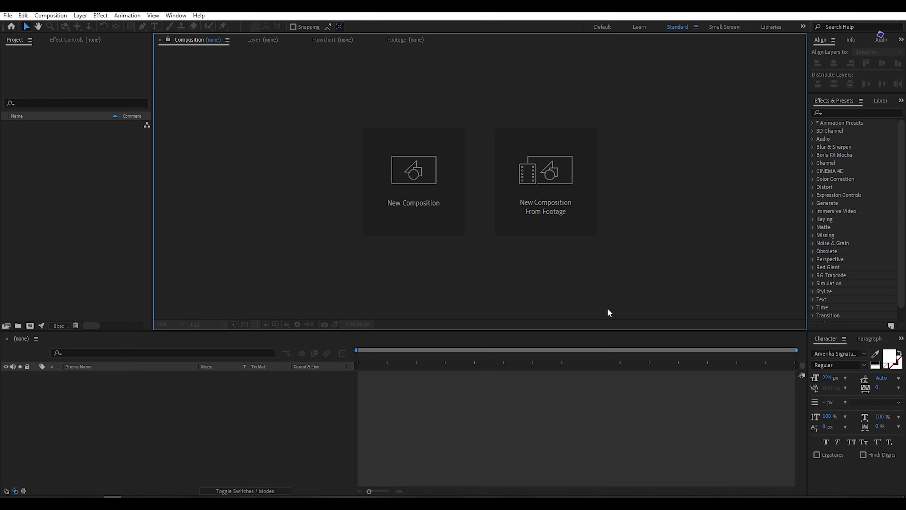
Step: Create a 1920×1080, 30 fps, 5-second composition named 'Signature Animation'
click(394, 189)
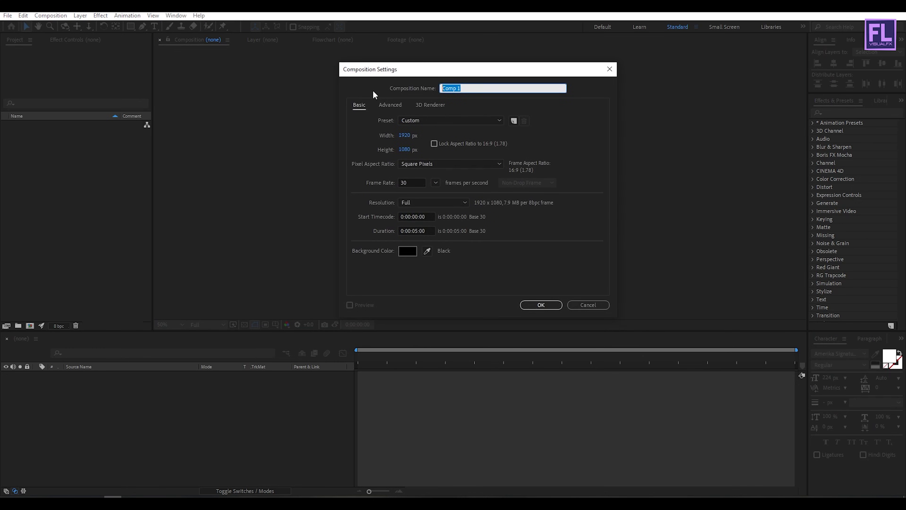
text(Signature Animation)
click(415, 182)
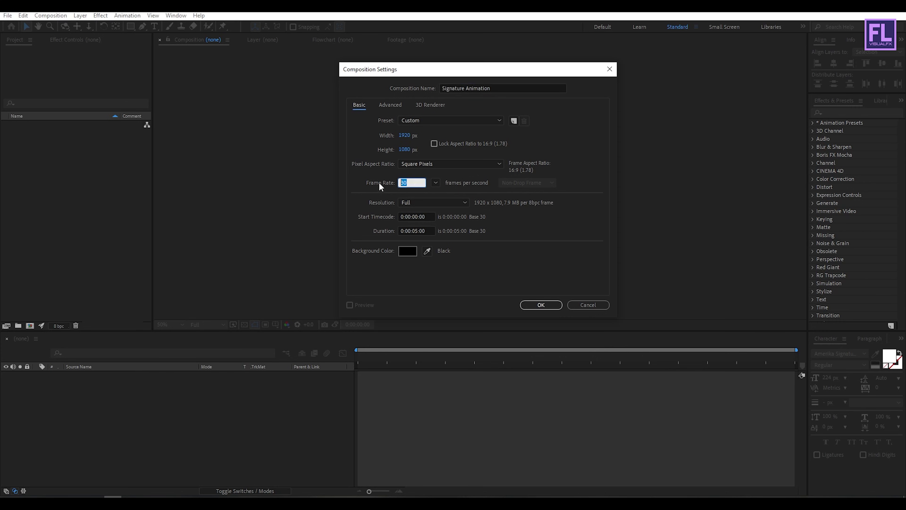
click(435, 230)
click(551, 304)
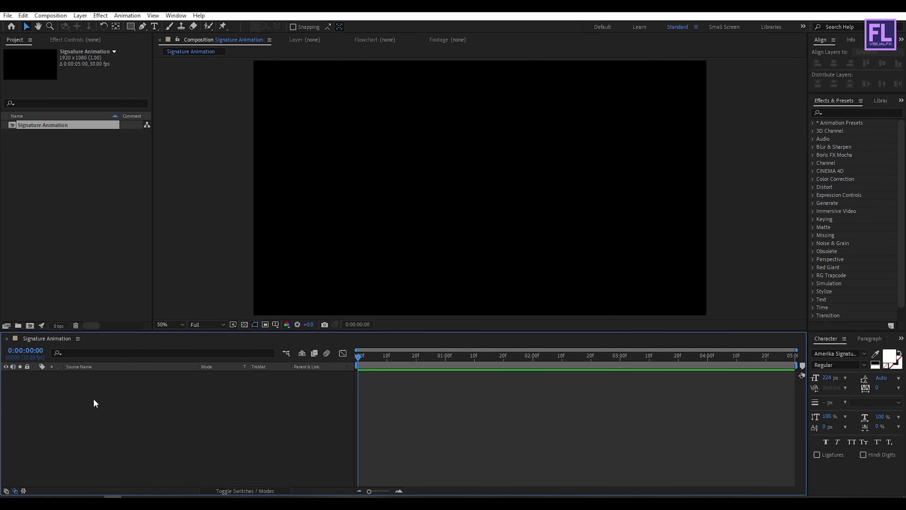
right_click(94, 398)
Step: Add a new text layer reading 'Anything'
mouse_move(209, 298)
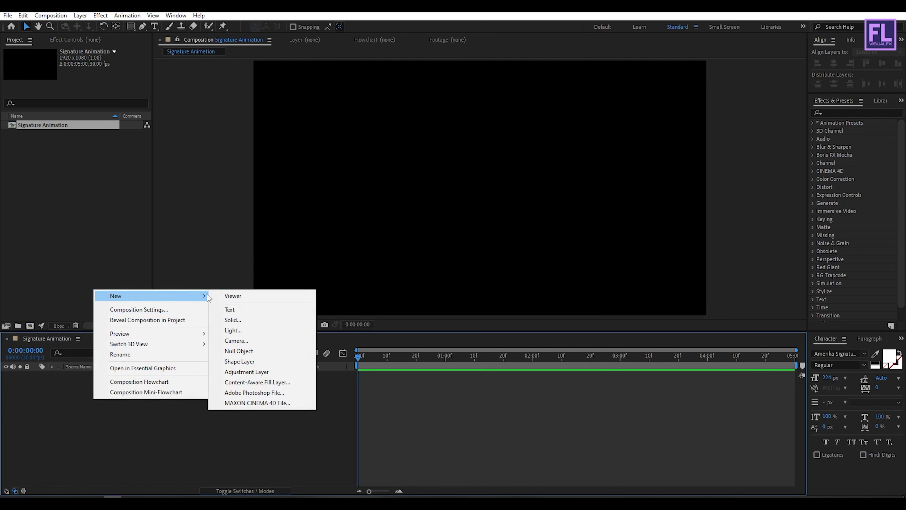
click(231, 309)
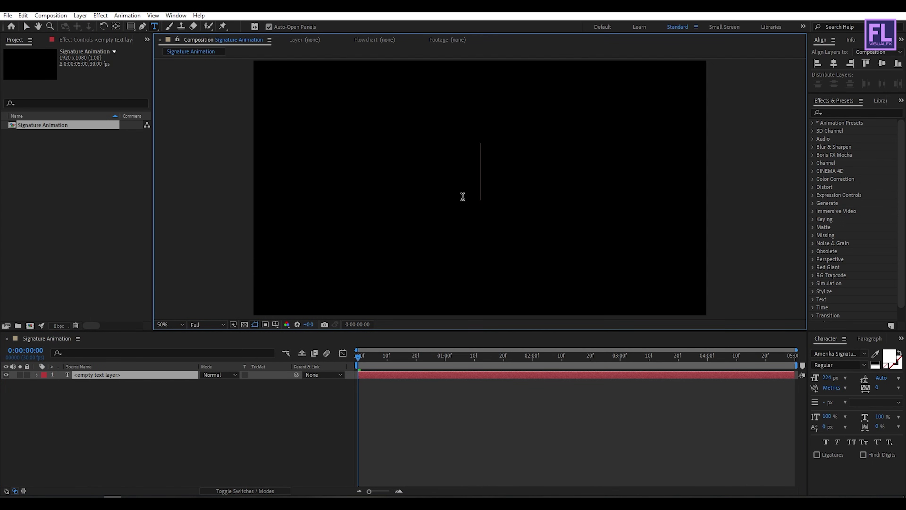
text(any)
key(BackSpace)
key(BackSpace)
key(BackSpace)
text(A)
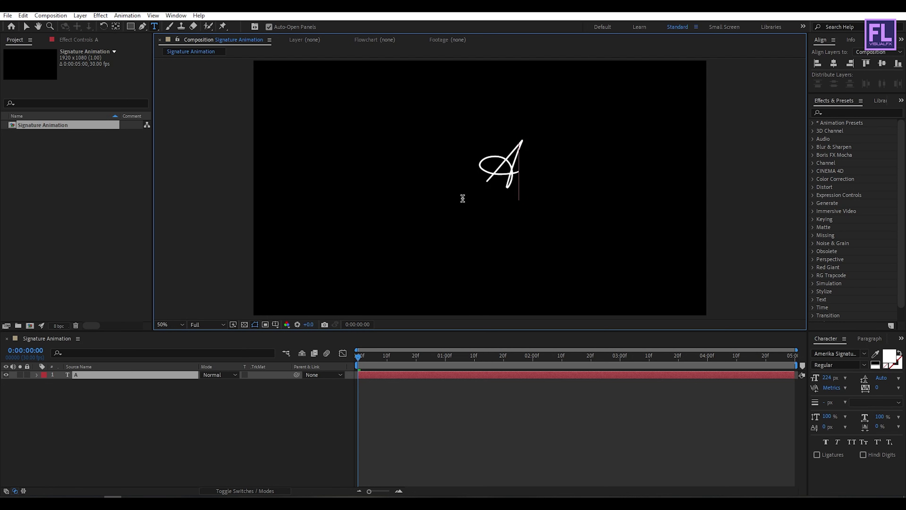
text(nything)
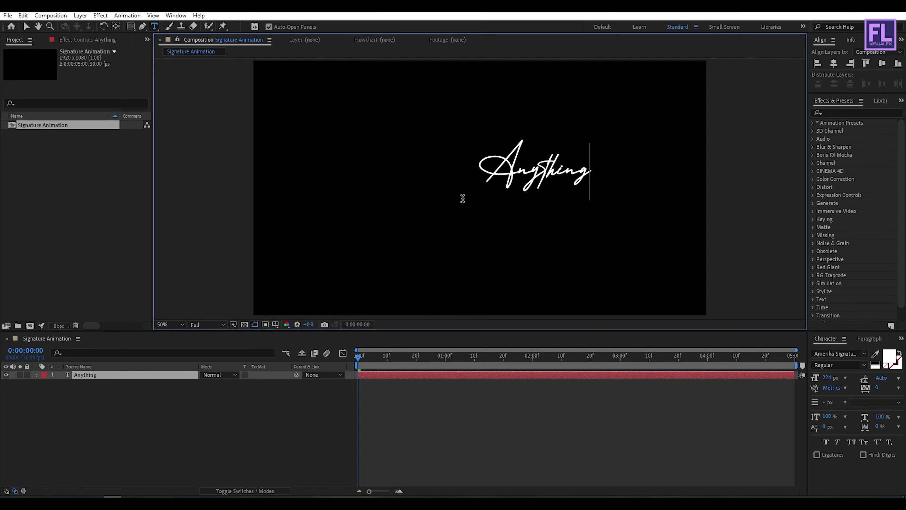
key(Escape)
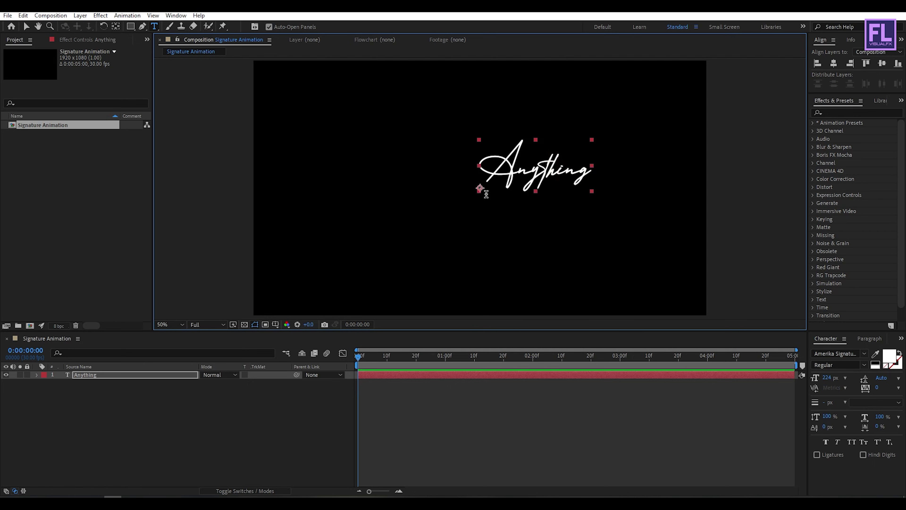
Step: Enlarge the Anything text and centre it horizontally and vertically in the frame
key(v)
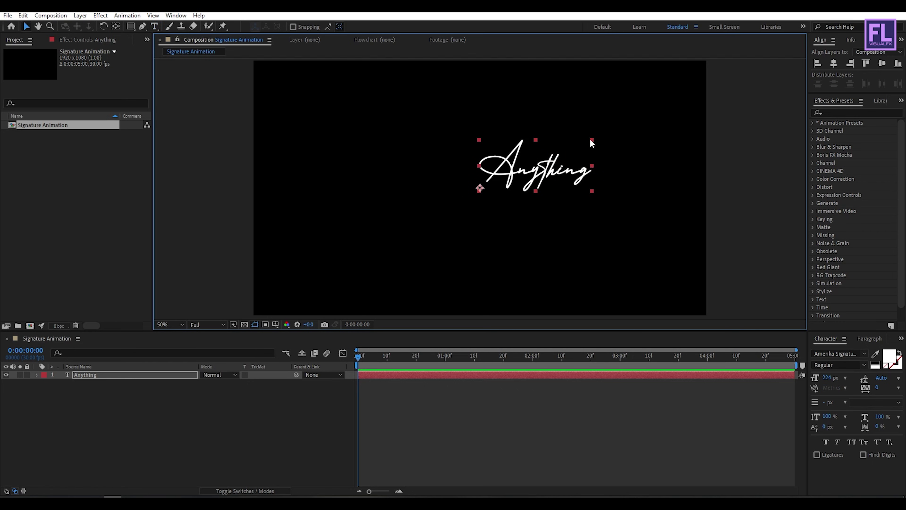
drag(592, 143, 656, 114)
key(apostrophe)
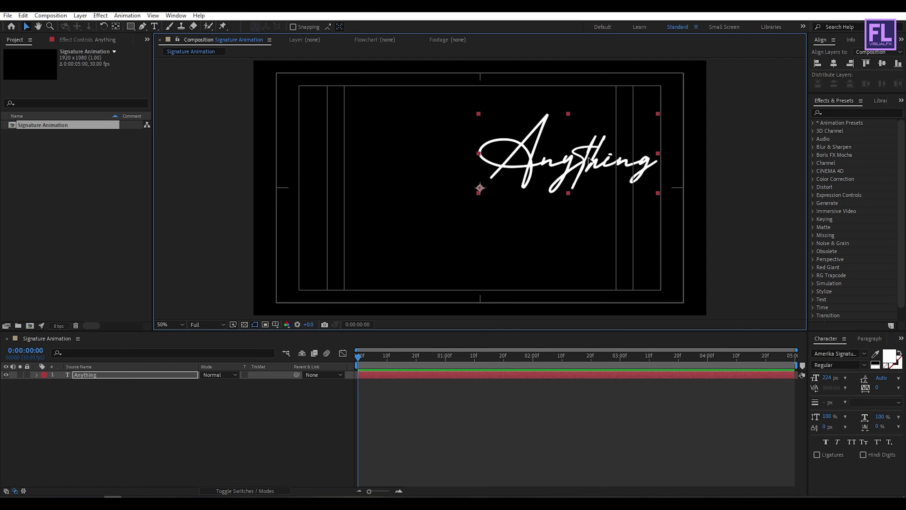
drag(588, 160, 499, 186)
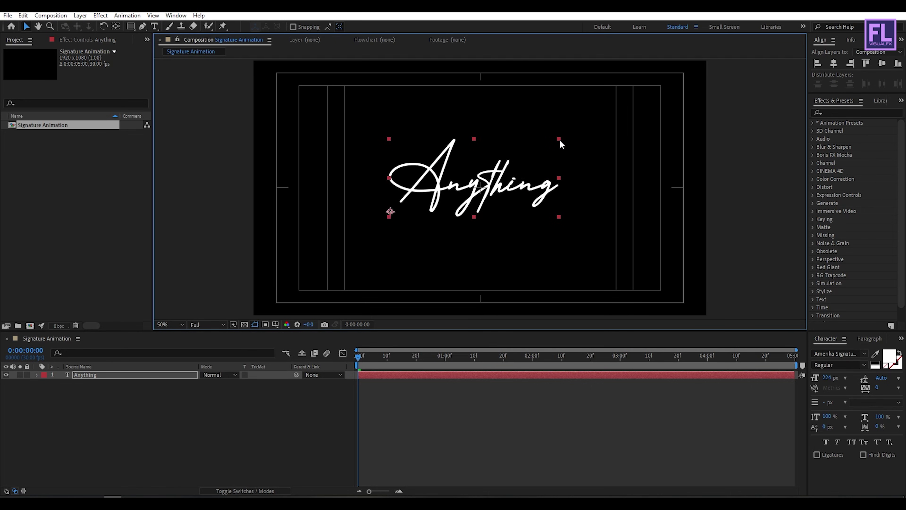
drag(560, 139, 550, 142)
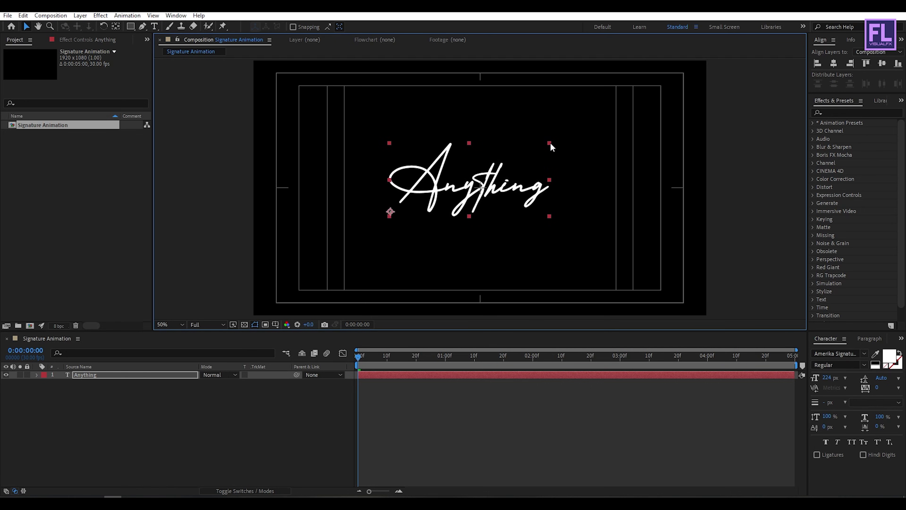
click(833, 63)
click(882, 64)
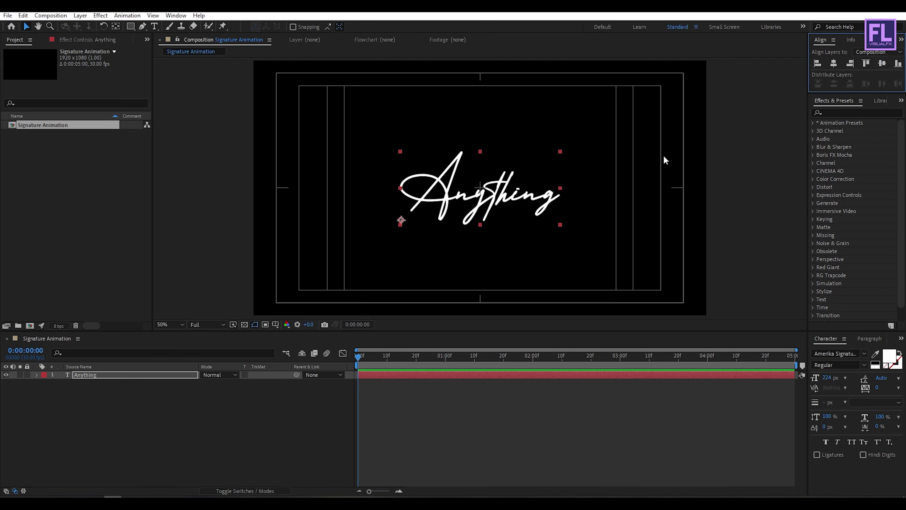
key(')
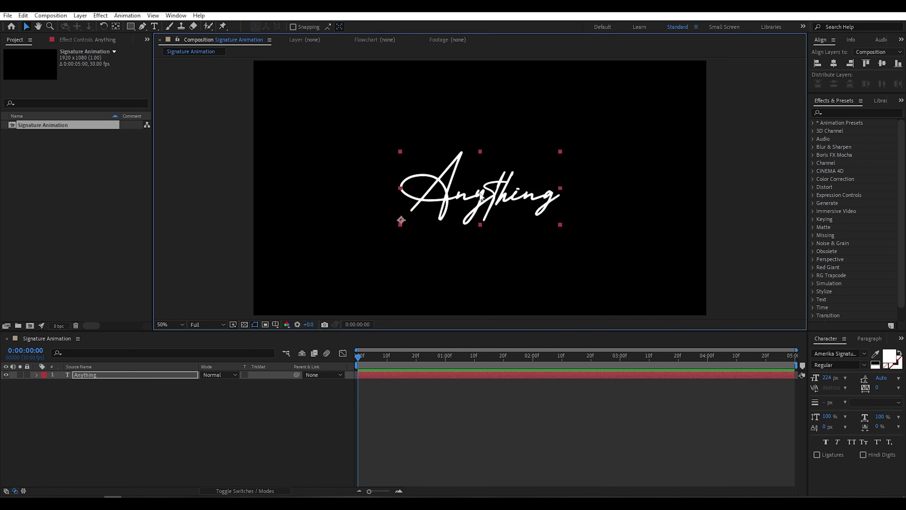
Step: Centre the Anything layer's anchor point and rotate the text to slant upward to the right
click(89, 375)
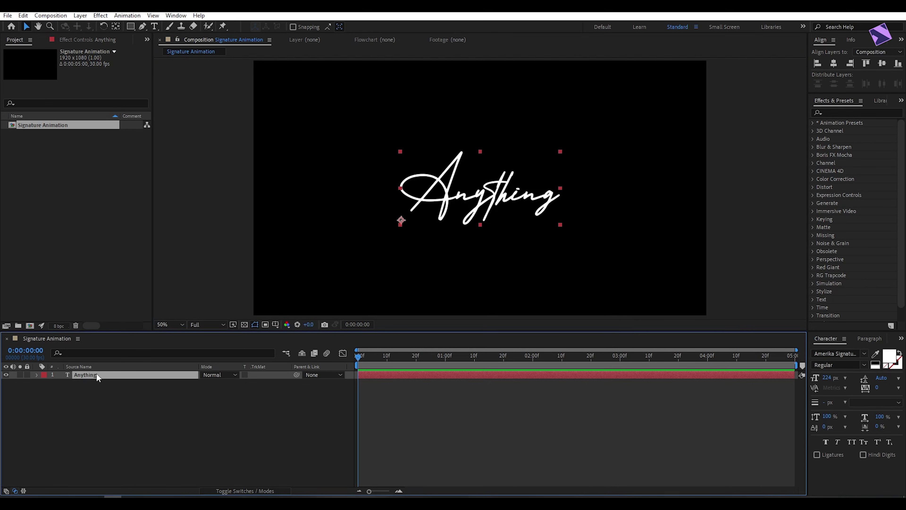
click(116, 29)
key(ctrl+alt+Home)
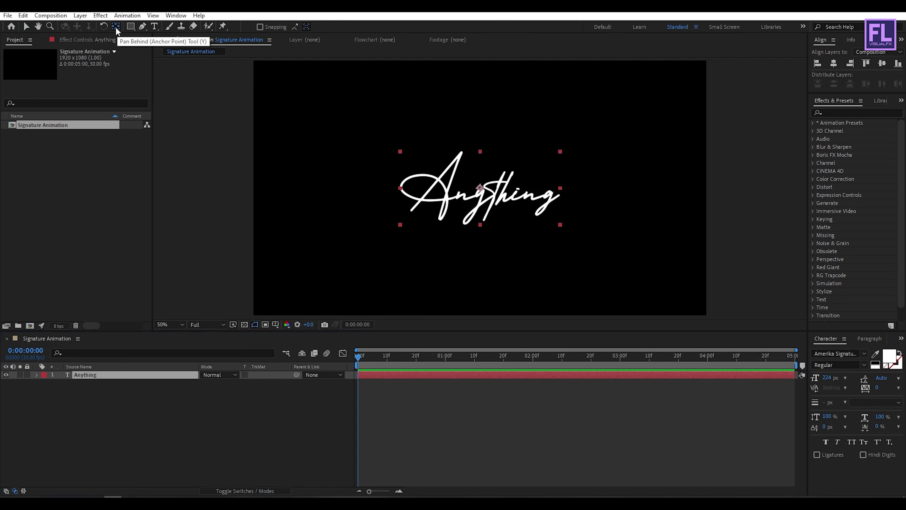
click(103, 26)
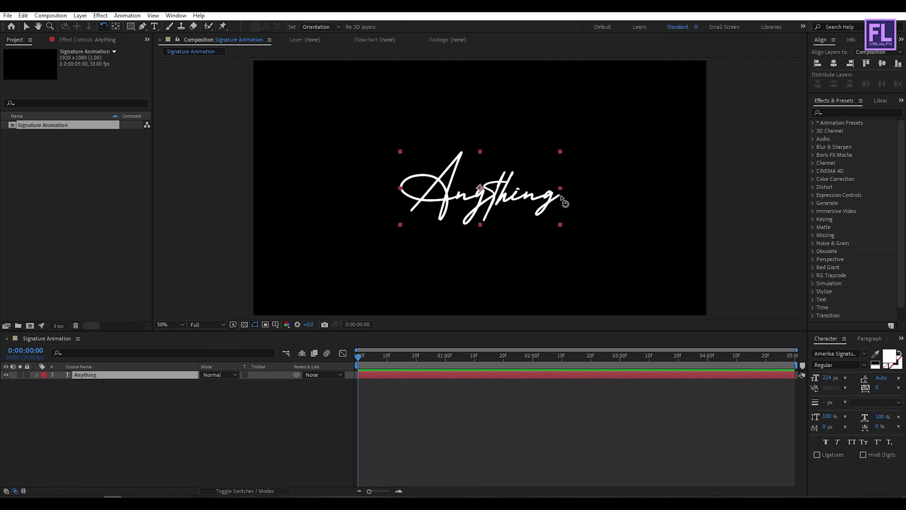
drag(563, 203, 552, 179)
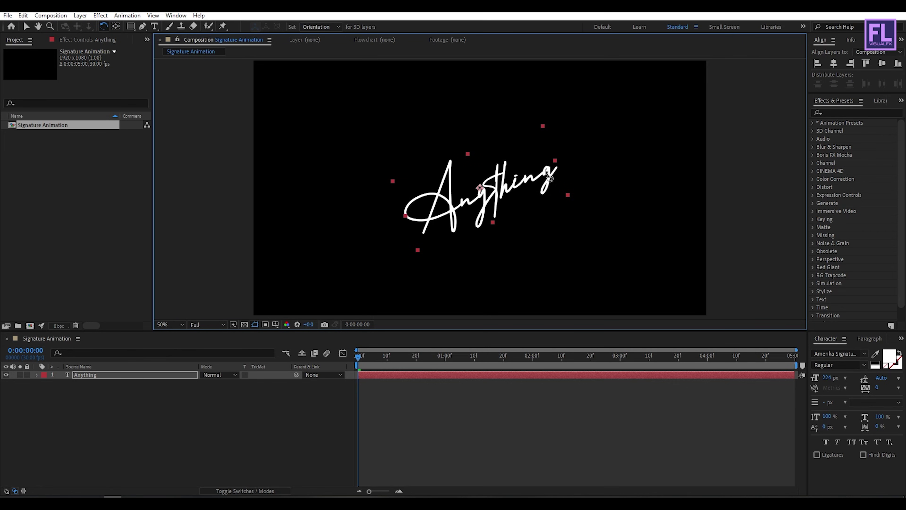
click(209, 438)
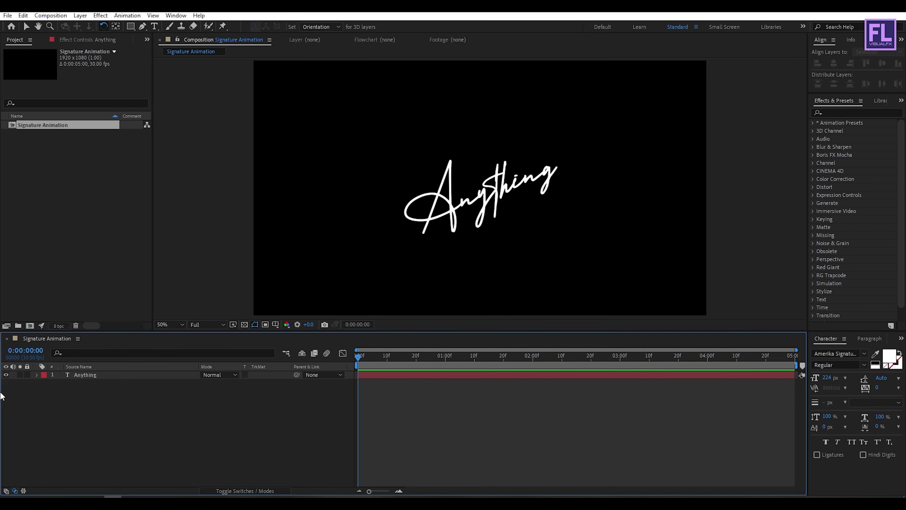
Step: Hide the Anything text, add a black full-frame solid named Saber, and search effects for 'saber'
click(7, 374)
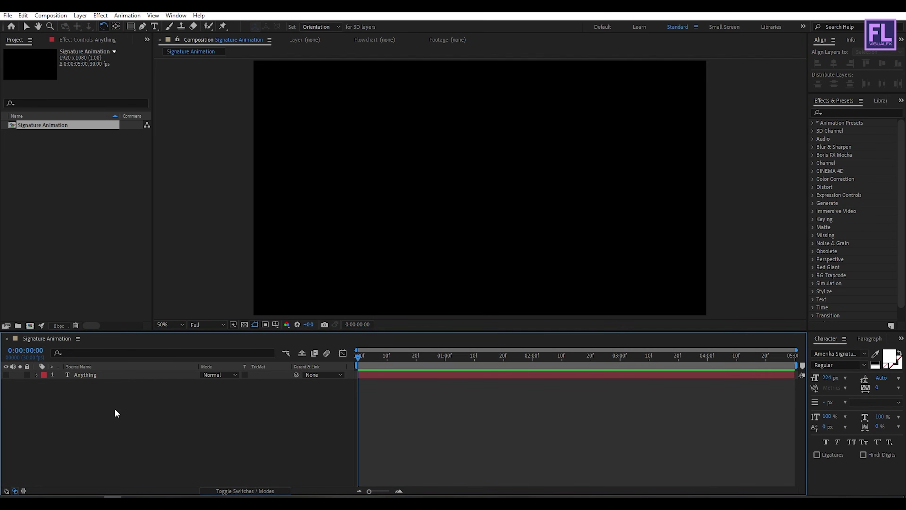
right_click(98, 411)
mouse_move(118, 308)
click(236, 333)
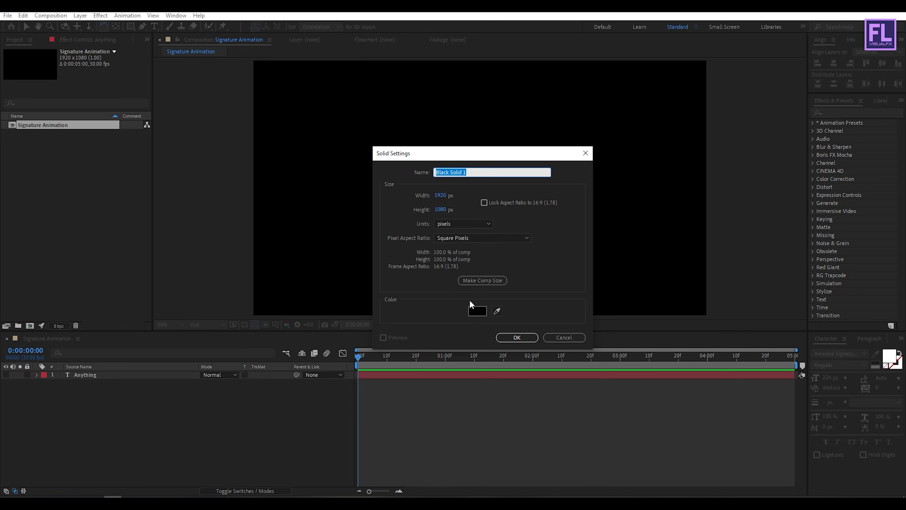
click(487, 165)
key(ctrl+a)
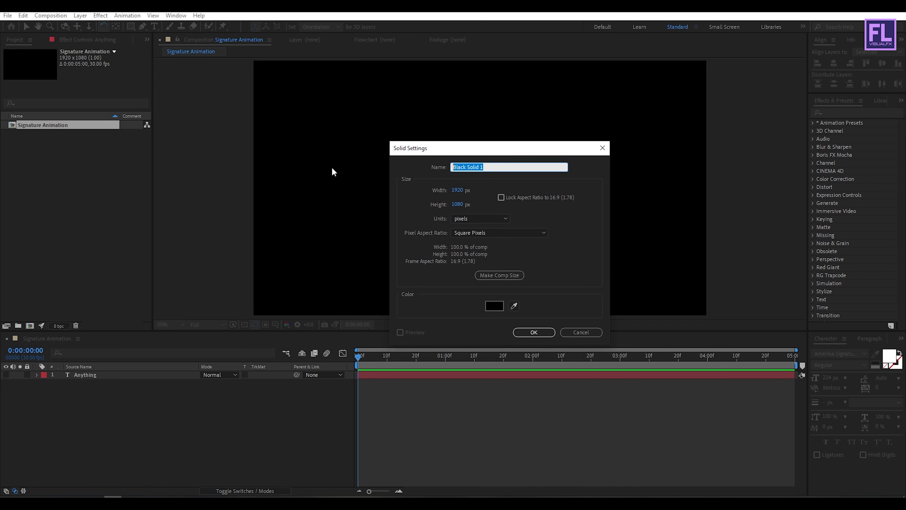
text(Saber)
click(533, 332)
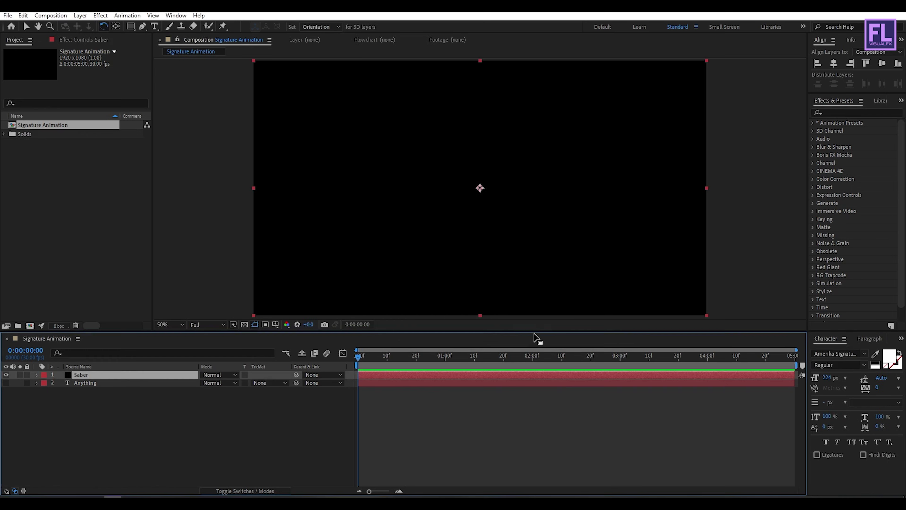
click(850, 113)
text(saber)
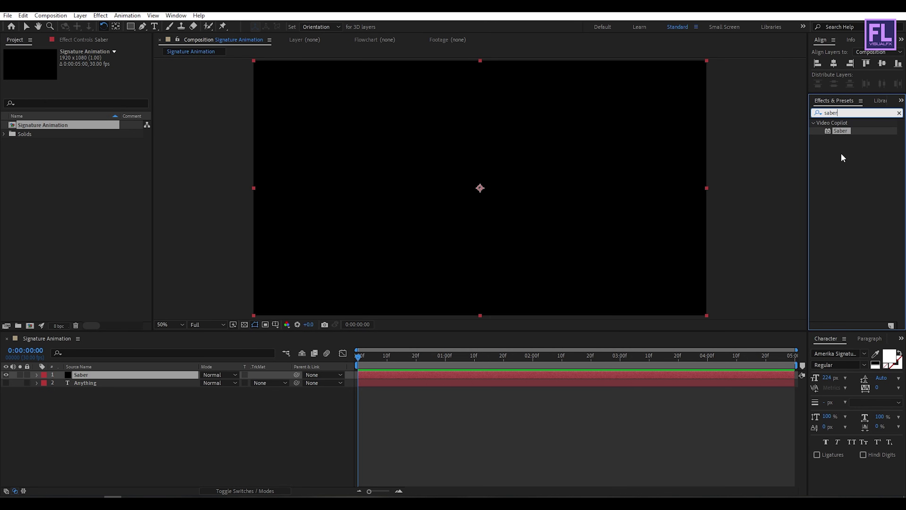
Step: Apply the Saber effect to the Saber solid with Glow Intensity 21% and Core Size 2
click(844, 131)
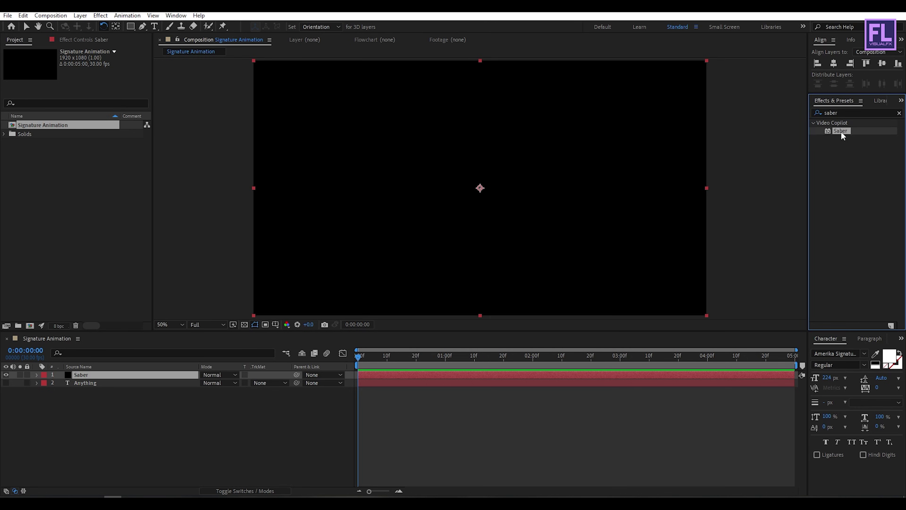
drag(840, 130, 109, 379)
key(v)
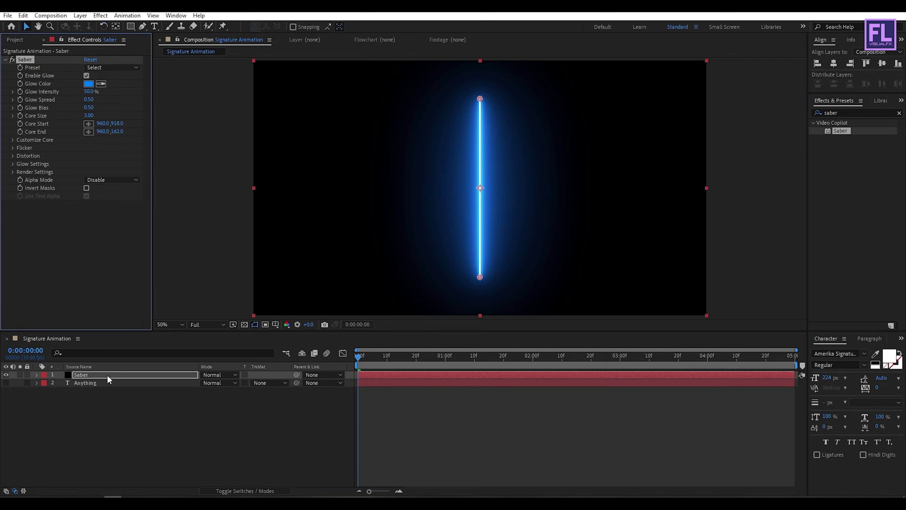
click(90, 91)
text(21)
key(Return)
click(87, 116)
text(3)
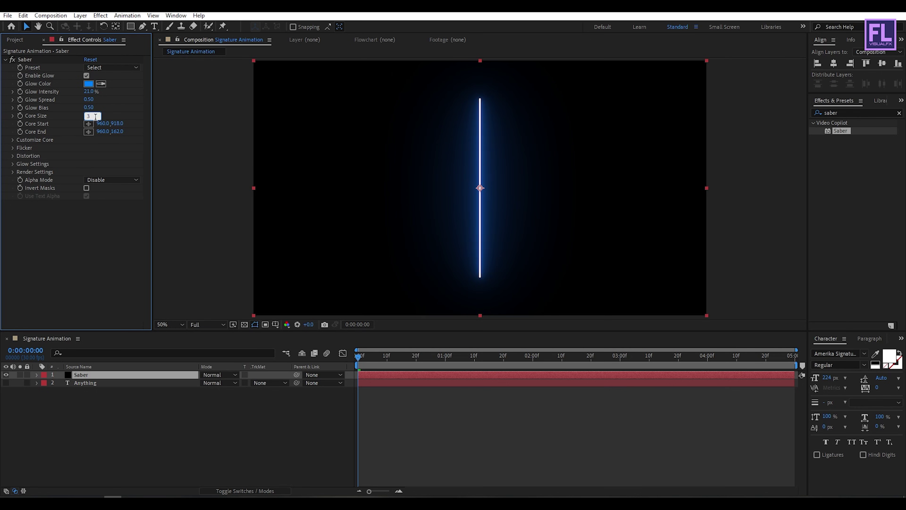
key(BackSpace)
text(2)
key(Return)
Step: Set Saber's Core Type to Text Layer tracing 'Anything', and taper End Size to 0%
click(13, 140)
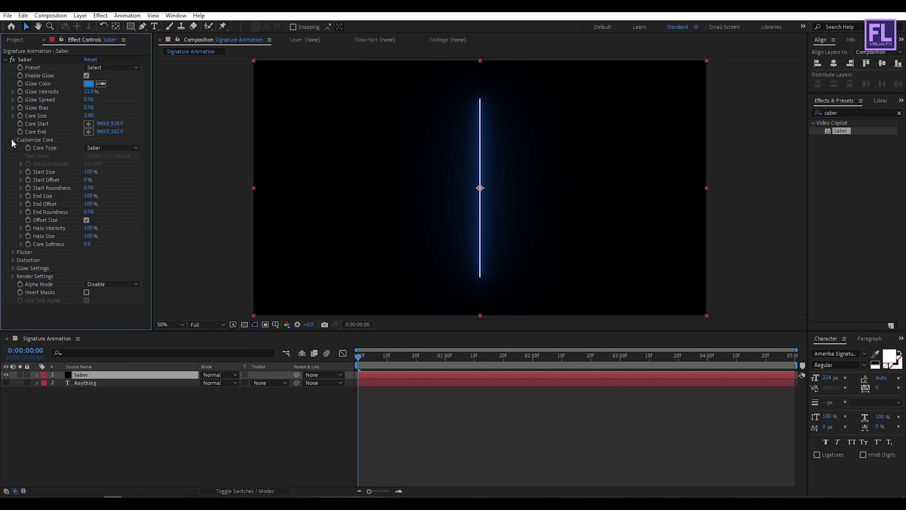
click(111, 147)
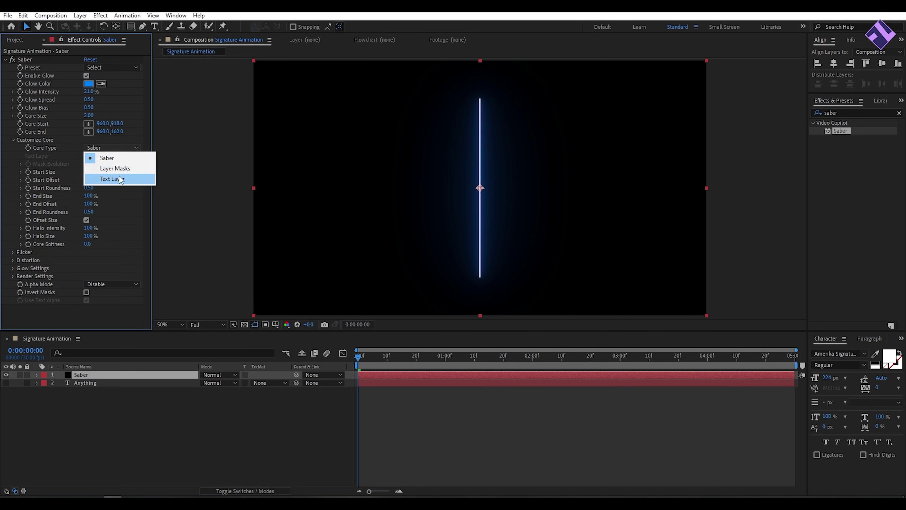
click(121, 179)
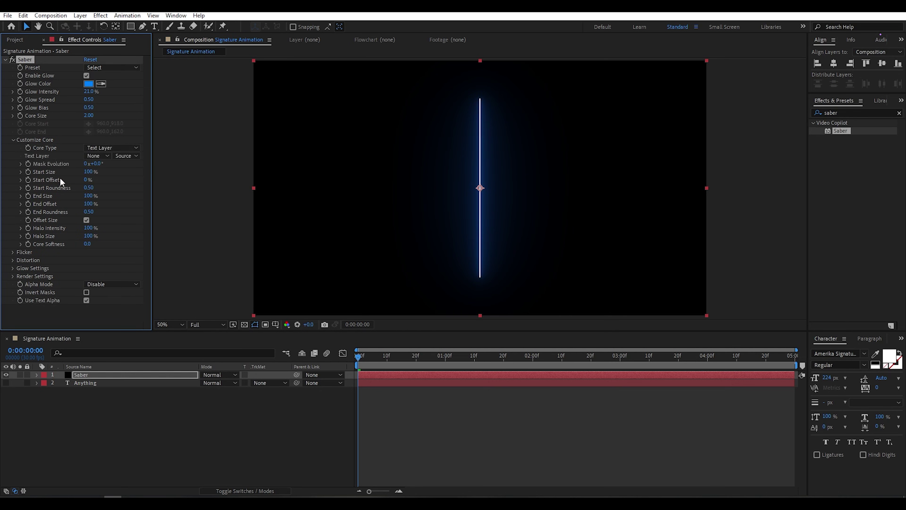
click(100, 155)
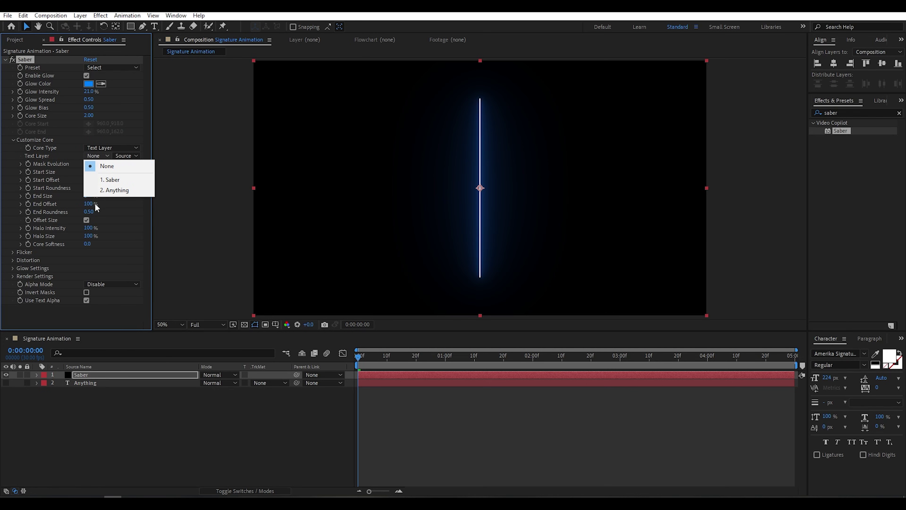
click(118, 190)
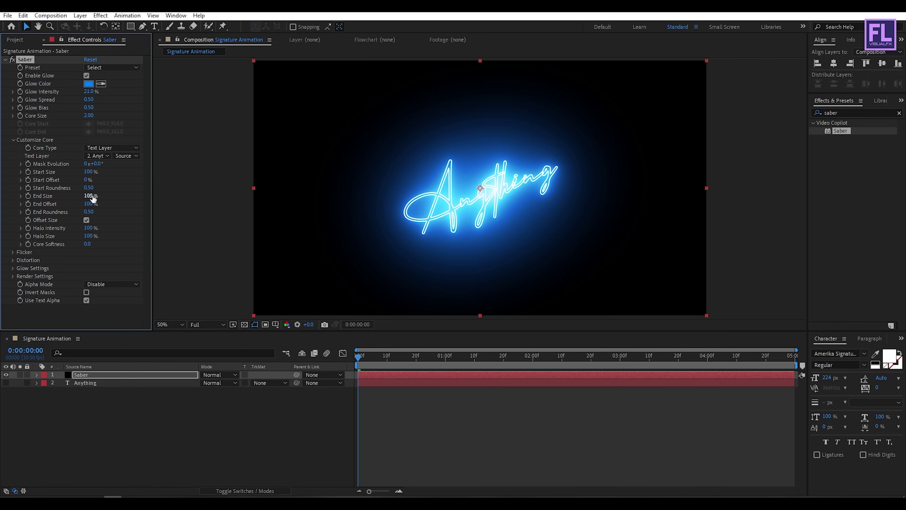
drag(92, 196, 75, 197)
Step: Keyframe Start Offset from 100% at frame zero to 0% later so the signature writes on
drag(373, 356, 256, 353)
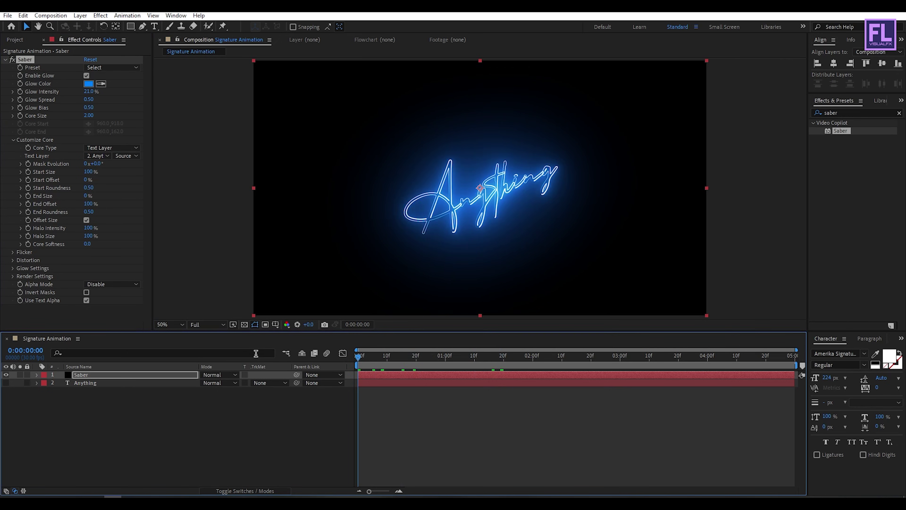
click(26, 181)
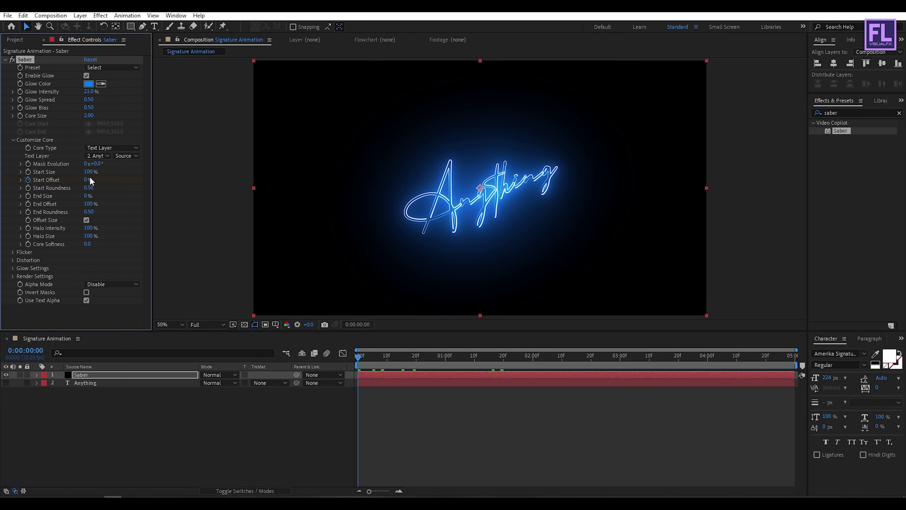
drag(86, 182, 152, 179)
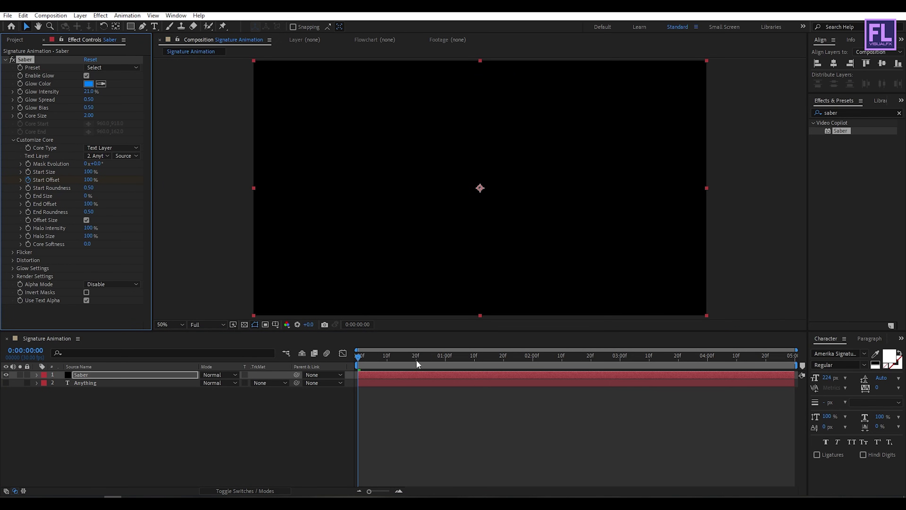
drag(368, 362, 603, 359)
drag(84, 181, 88, 181)
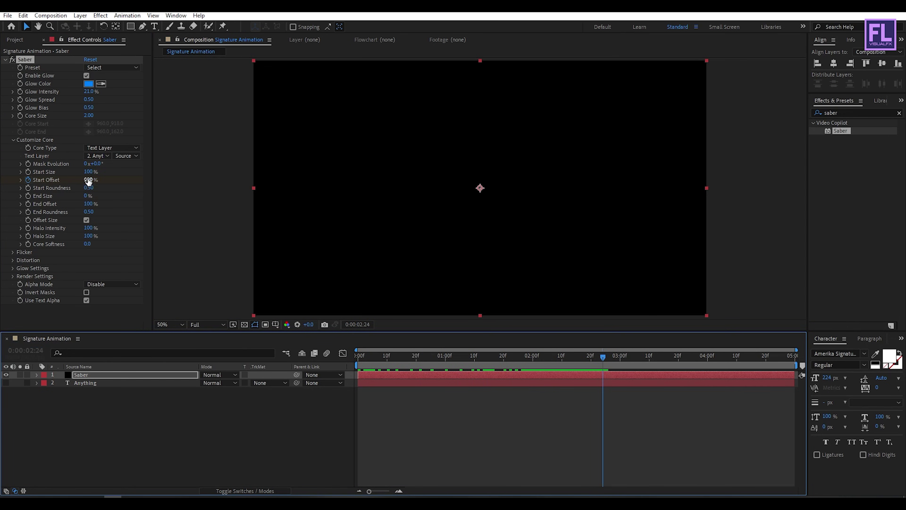
text(0)
key(Return)
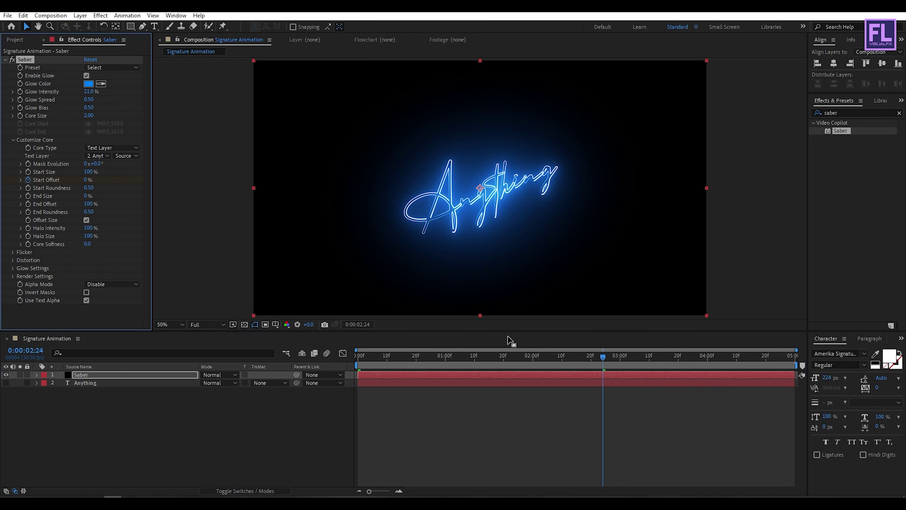
mouse_move(487, 355)
mouse_down()
mouse_move(409, 356)
mouse_move(469, 355)
mouse_up()
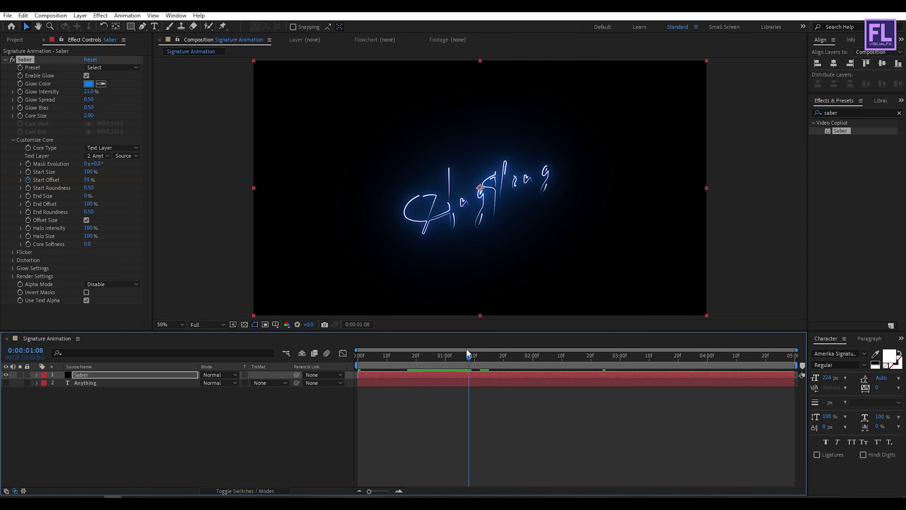
Step: Keyframe End Offset down to 0% so the signature erases itself afterwards
click(28, 204)
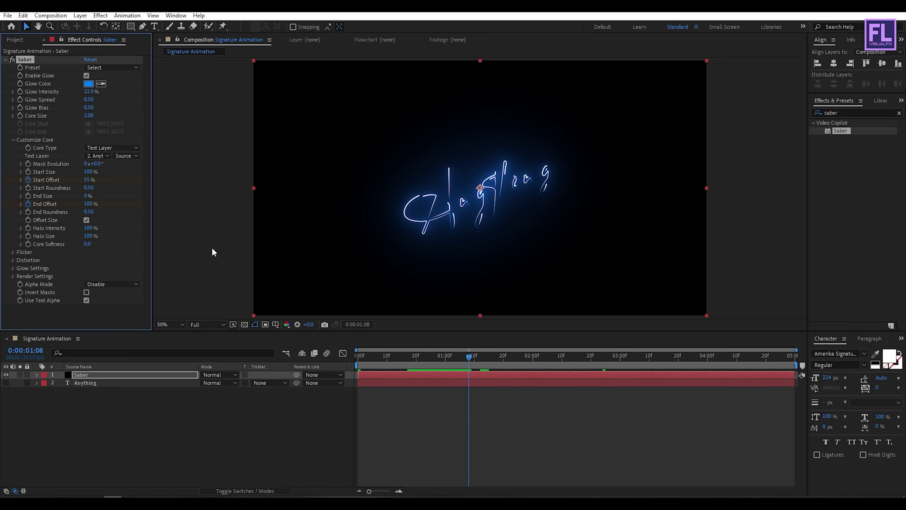
click(124, 374)
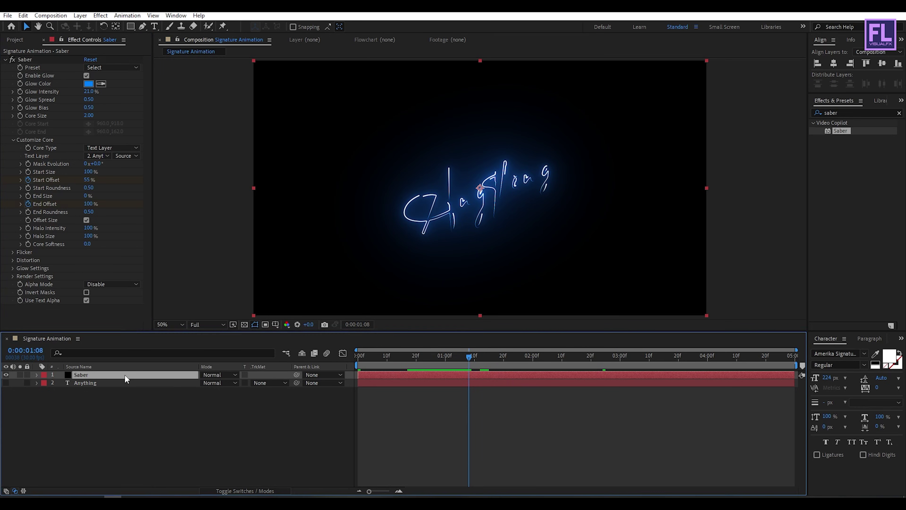
key(u)
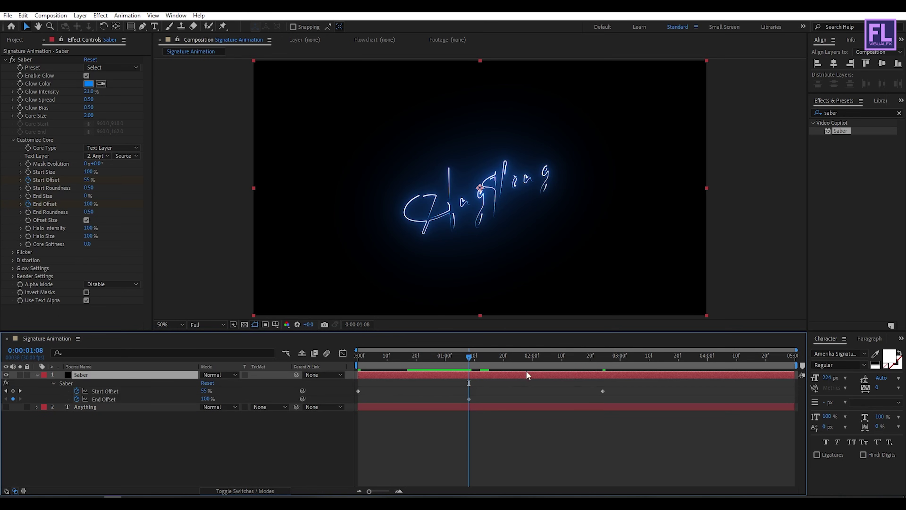
drag(478, 355, 603, 355)
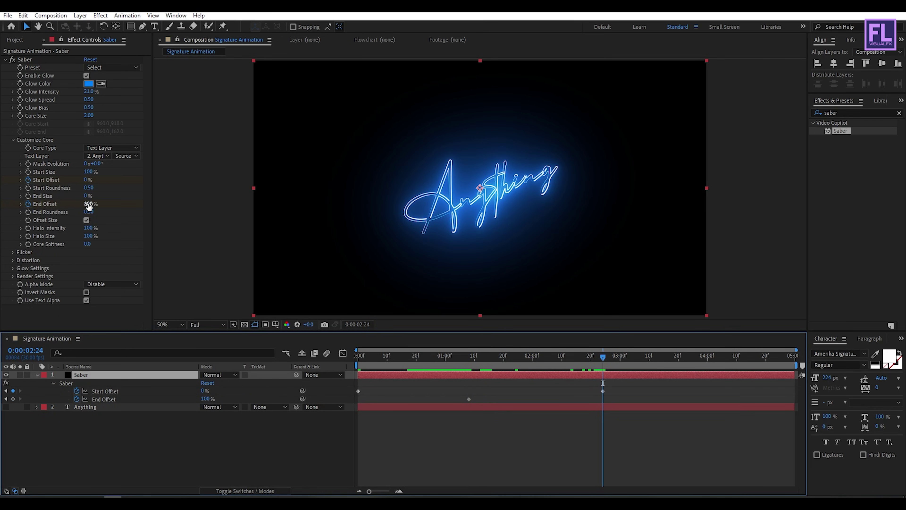
drag(89, 206, 2, 208)
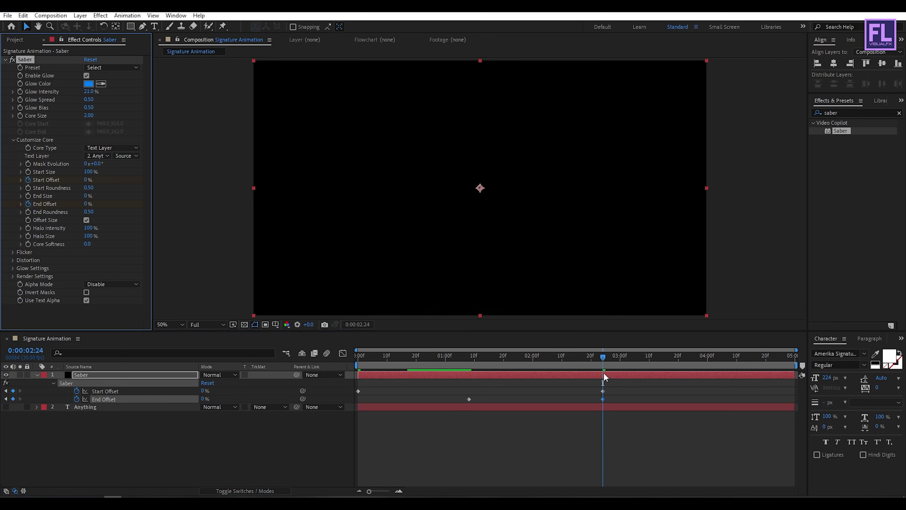
mouse_move(603, 355)
mouse_down()
mouse_move(371, 349)
mouse_move(603, 350)
mouse_move(517, 352)
mouse_up()
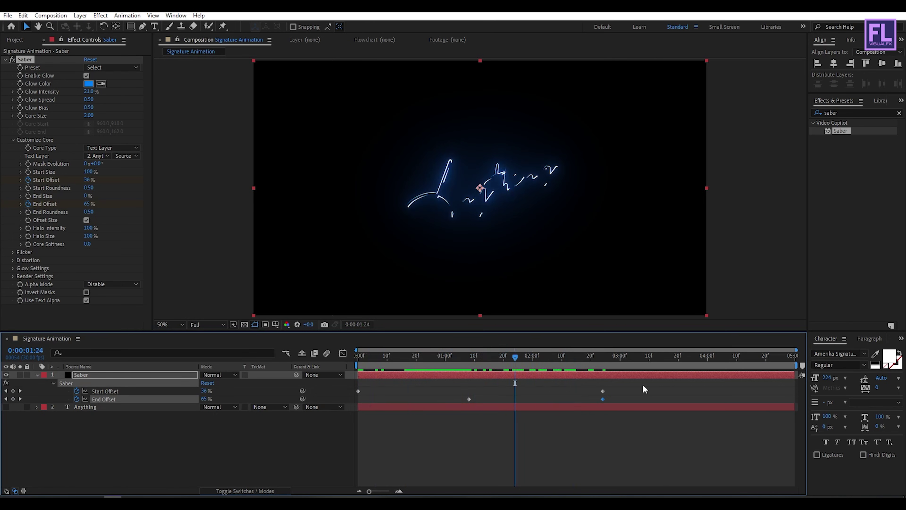
Step: Apply Easy Ease to all four offset keyframes and preview the eased animation
drag(644, 385, 340, 402)
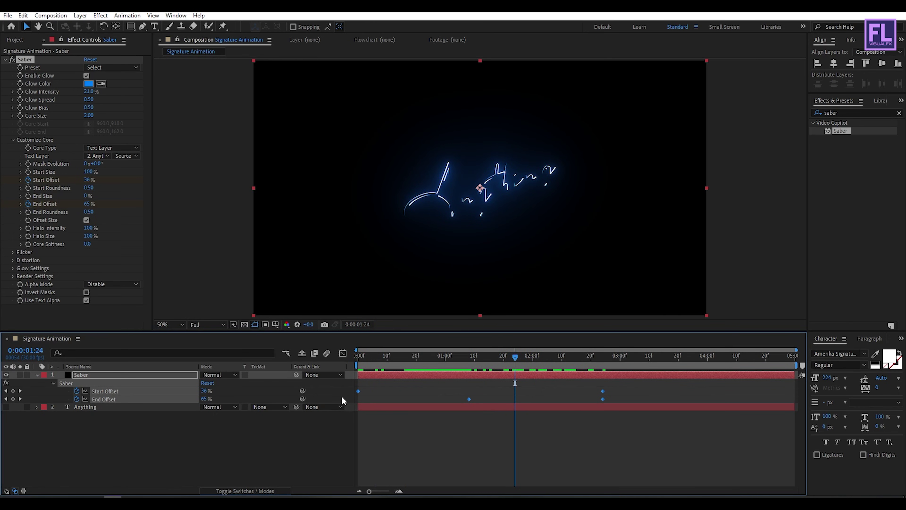
key(F9)
mouse_move(441, 352)
mouse_down()
mouse_move(360, 362)
mouse_move(572, 372)
mouse_move(523, 368)
mouse_up()
click(37, 374)
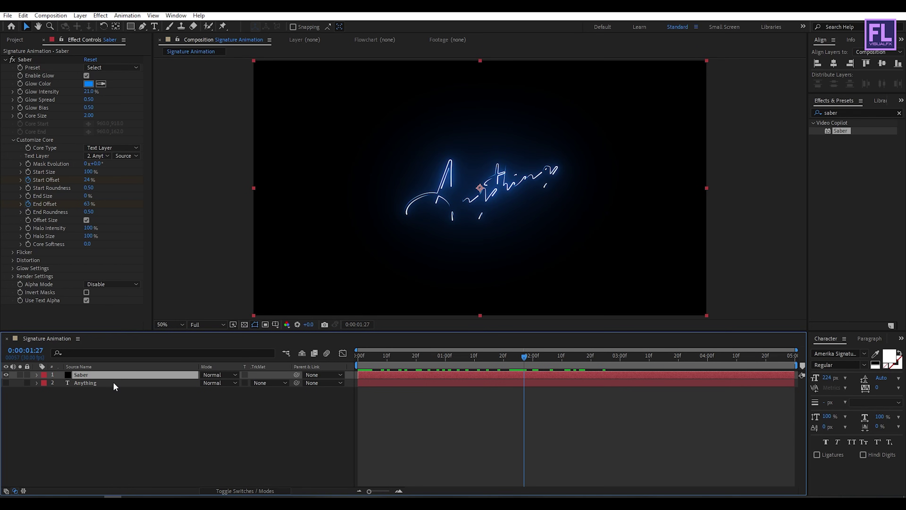
Step: Duplicate the Saber layer, set the top copy to Screen mode, and delay it a few frames
key(ctrl+d)
click(218, 375)
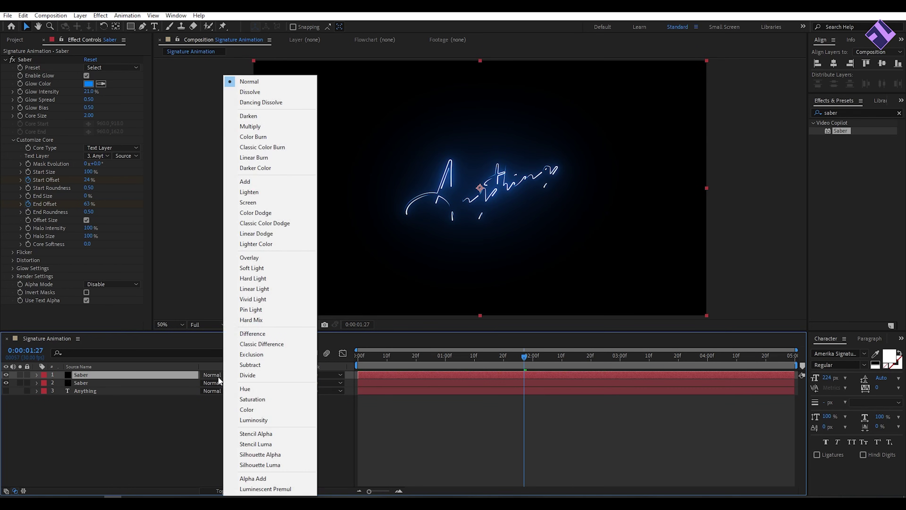
click(260, 203)
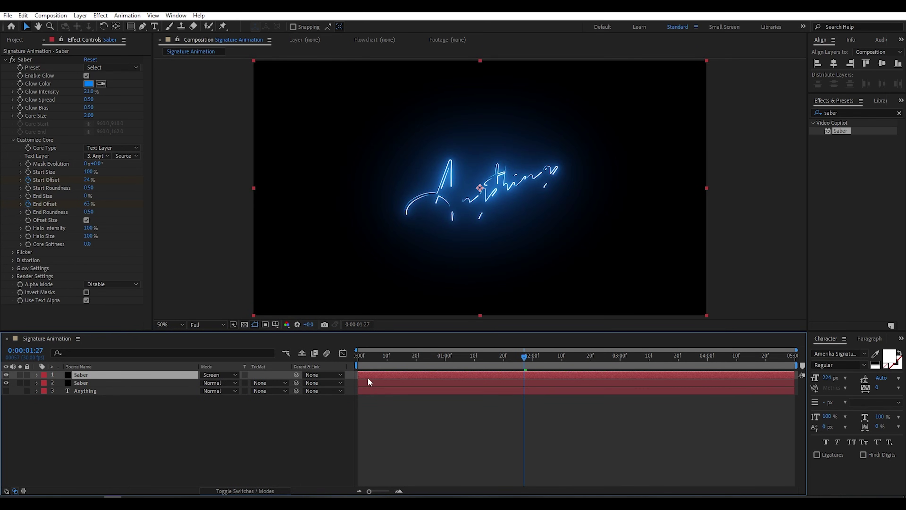
click(367, 355)
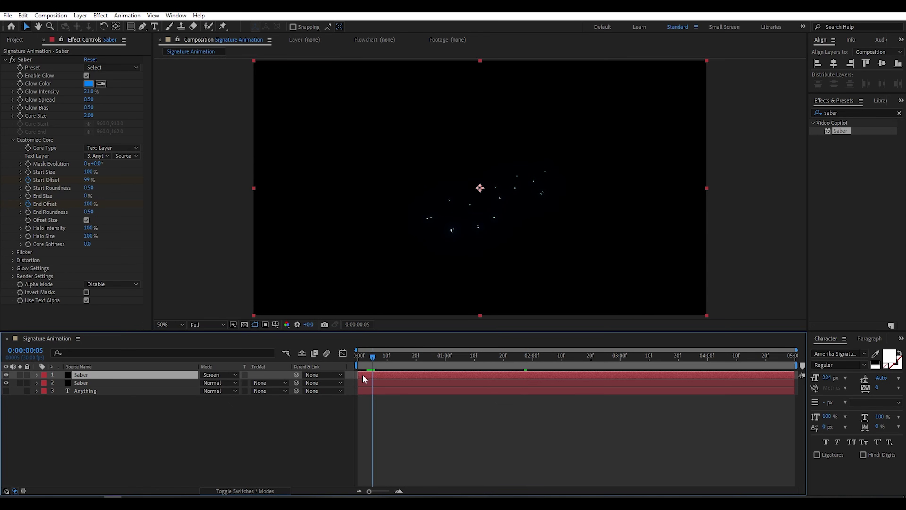
drag(381, 377, 386, 361)
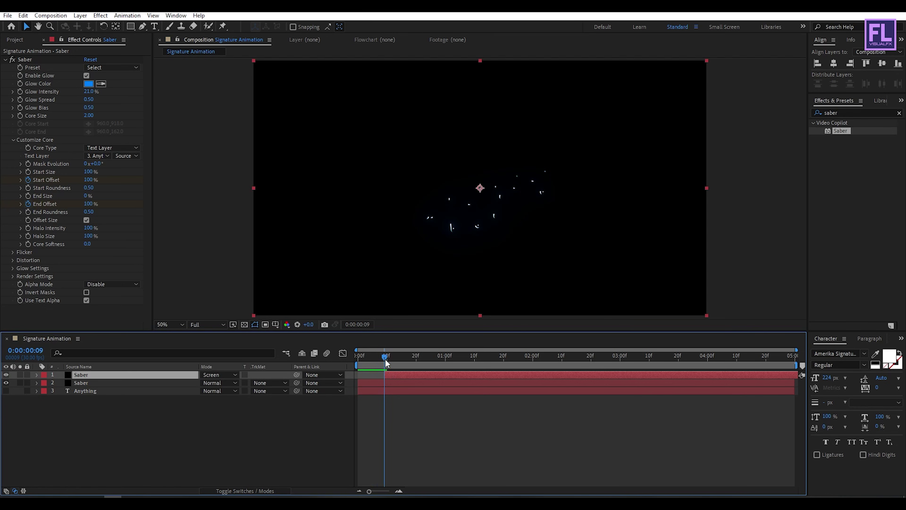
click(389, 357)
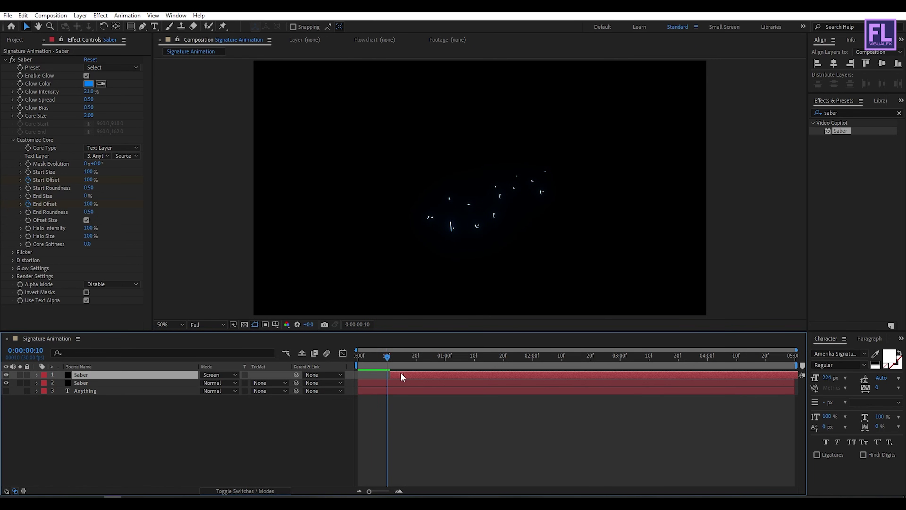
drag(391, 358, 503, 368)
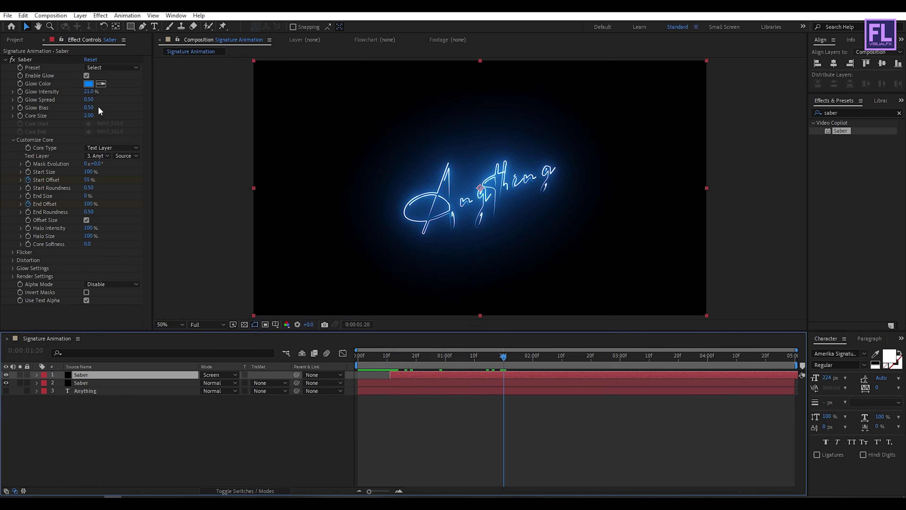
click(89, 83)
Step: Set the top Saber copy's glow colour to red
drag(777, 180, 635, 132)
click(706, 147)
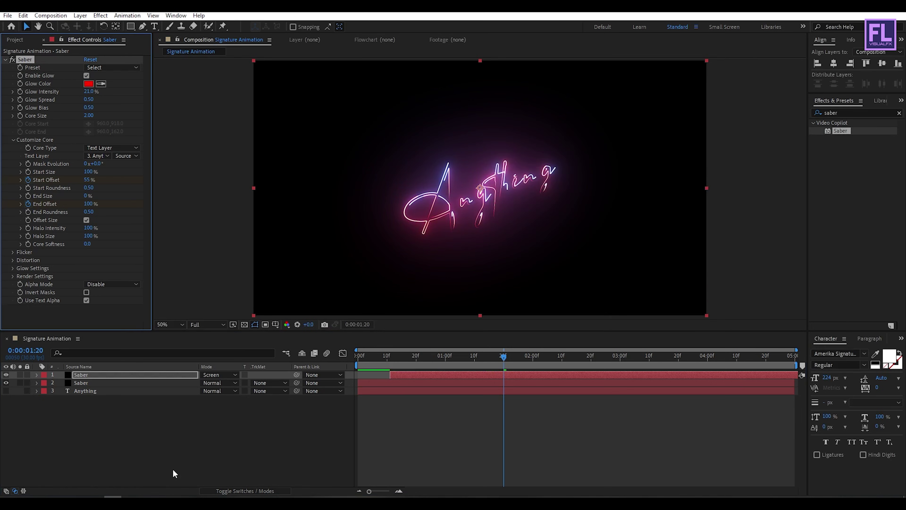
click(135, 435)
click(89, 375)
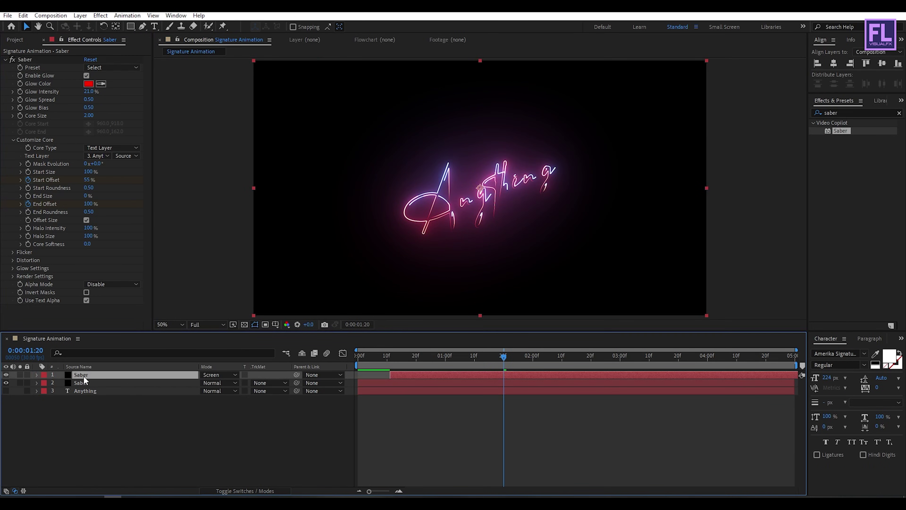
Step: Duplicate the top Saber layer, start it later, and give its glow a deep blue 1800FF
key(ctrl+d)
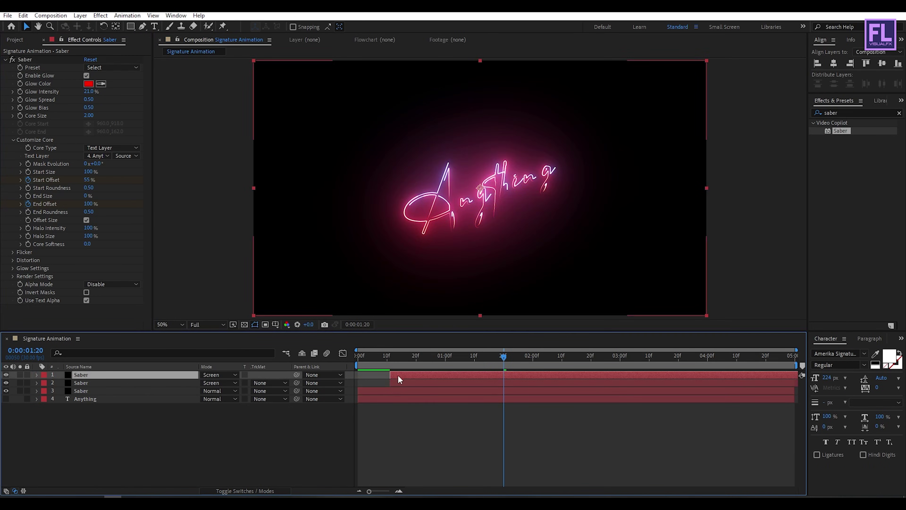
drag(396, 376, 435, 375)
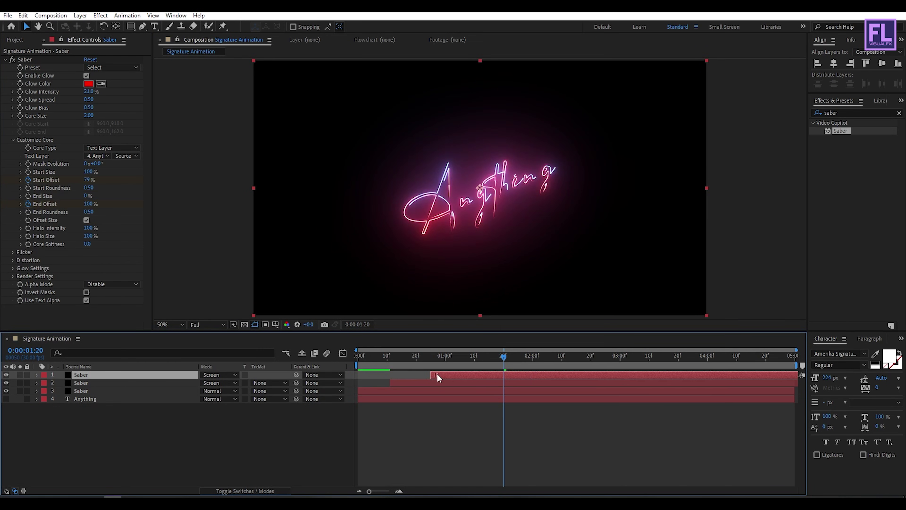
click(88, 83)
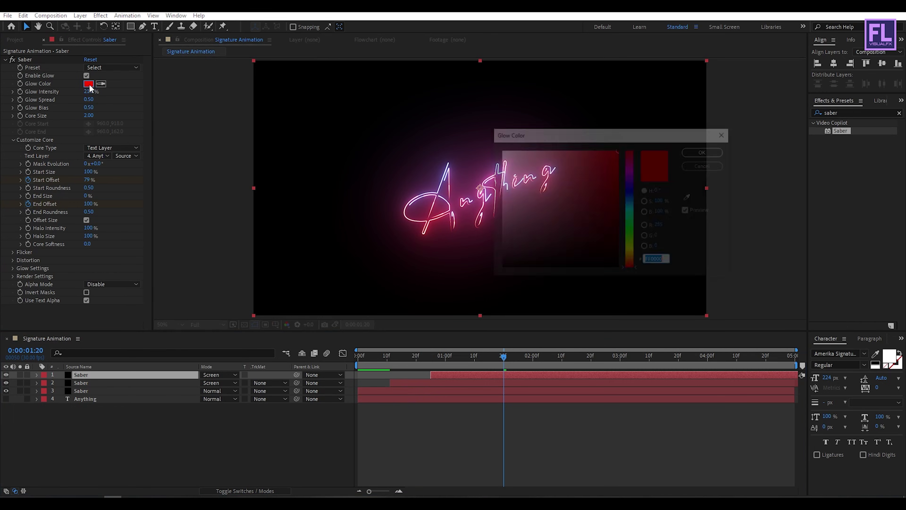
drag(632, 210, 634, 192)
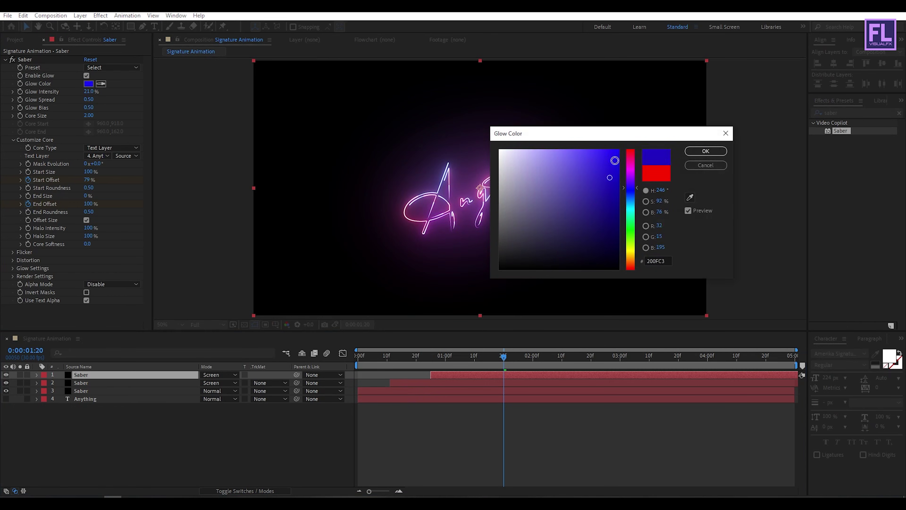
drag(615, 160, 620, 149)
mouse_move(640, 134)
mouse_down()
mouse_move(820, 156)
mouse_move(662, 154)
mouse_up()
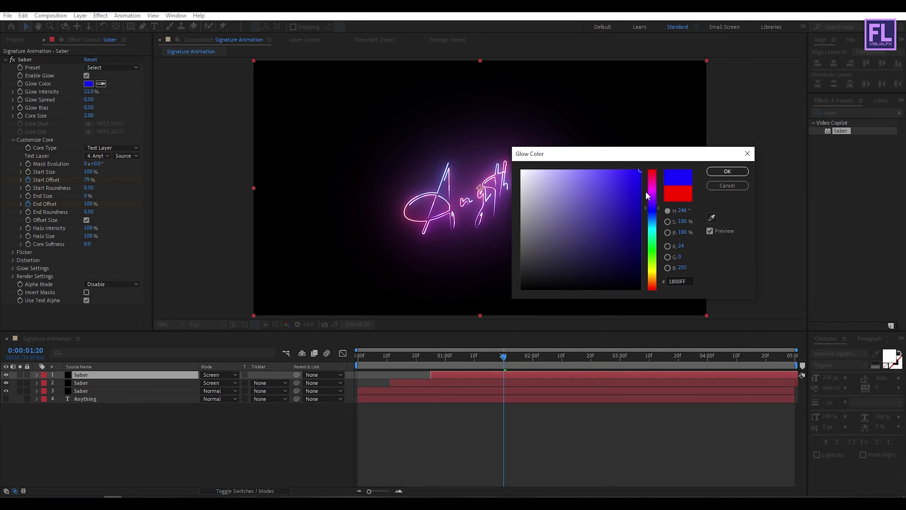
click(709, 173)
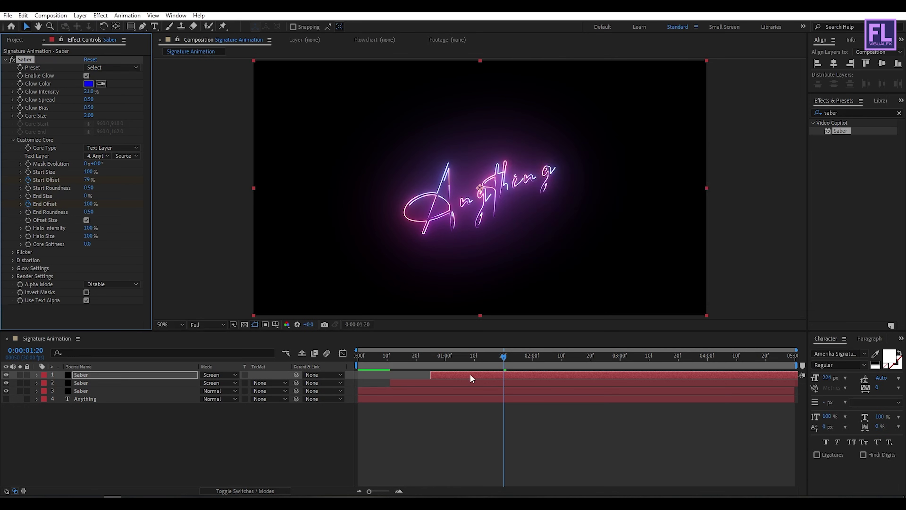
drag(527, 356, 479, 358)
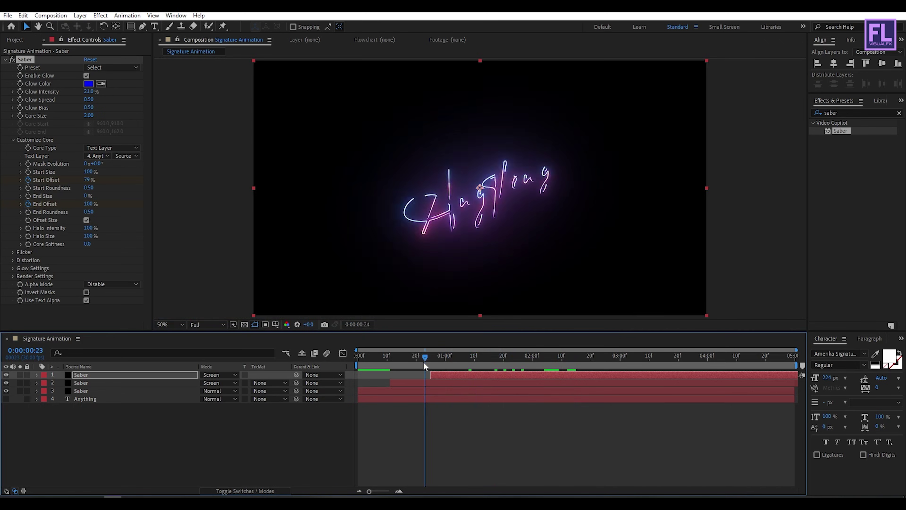
mouse_move(424, 357)
mouse_down()
mouse_move(613, 357)
mouse_move(536, 357)
mouse_move(567, 356)
mouse_up()
click(134, 445)
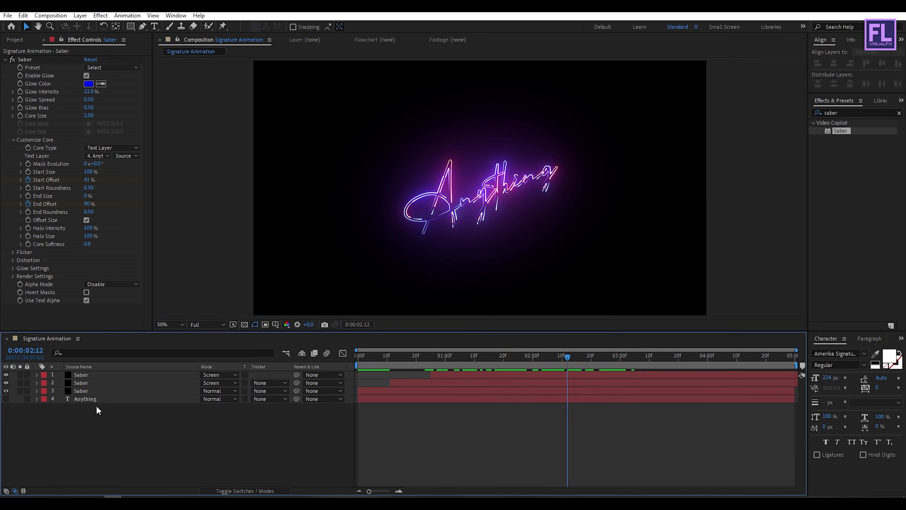
Step: Duplicate the Anything layer, move visible Anything 2 to the top, and search effects for 'grad'
click(89, 399)
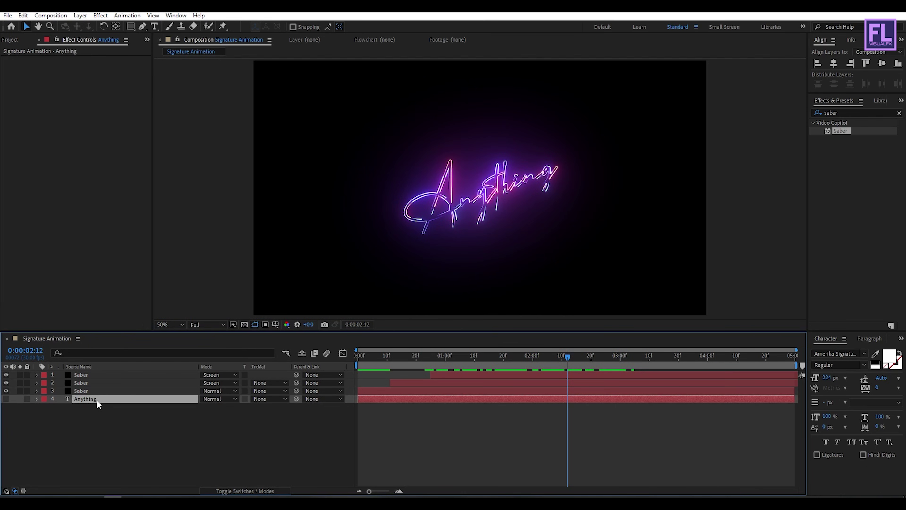
key(ctrl+d)
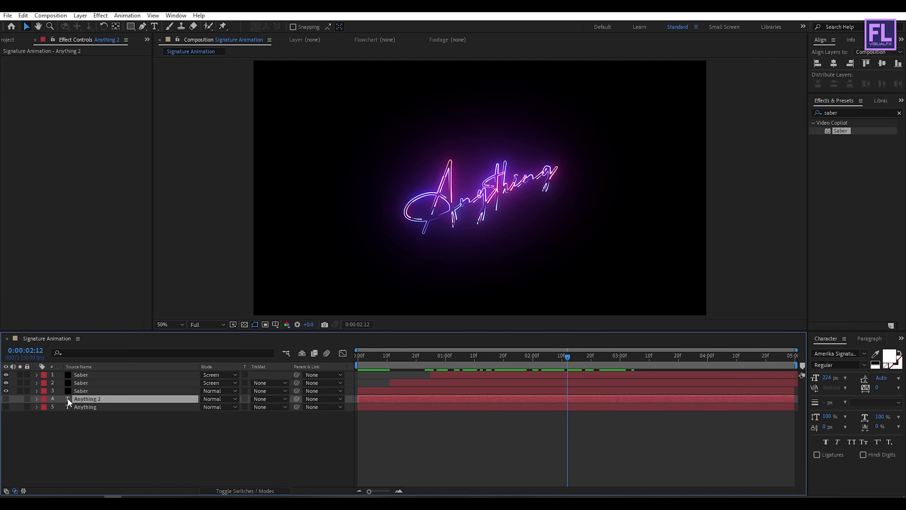
drag(89, 399, 94, 373)
click(6, 375)
drag(568, 356, 694, 357)
click(852, 112)
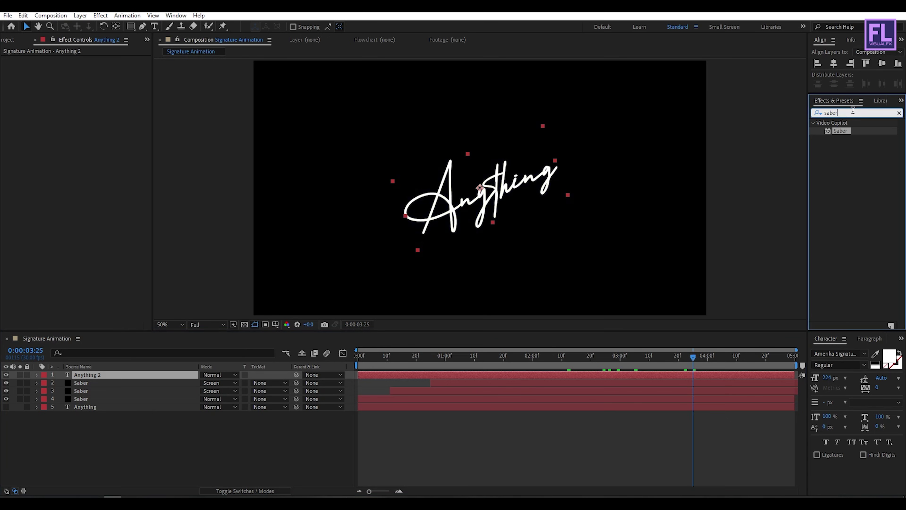
text(grad)
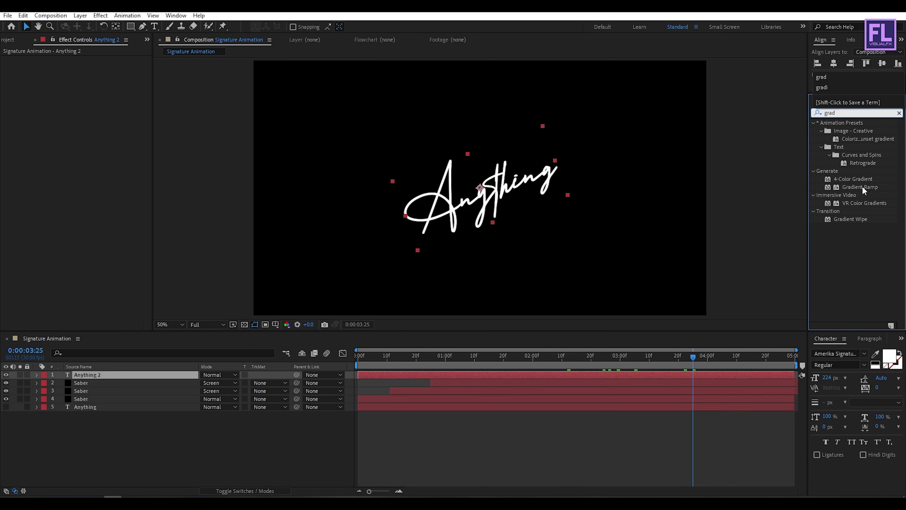
Step: Apply Gradient Ramp to Anything 2, running diagonally from upper right to lower left
click(859, 188)
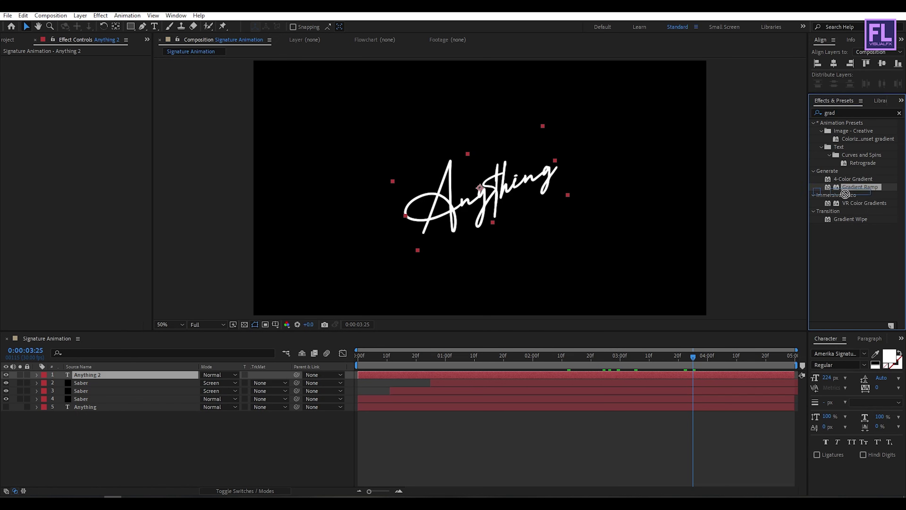
drag(846, 194, 95, 374)
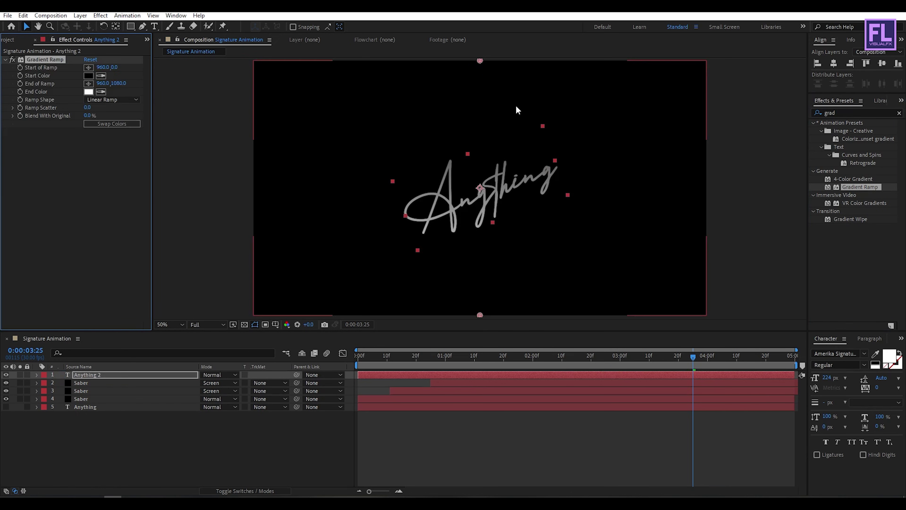
drag(480, 60, 595, 160)
drag(480, 315, 405, 210)
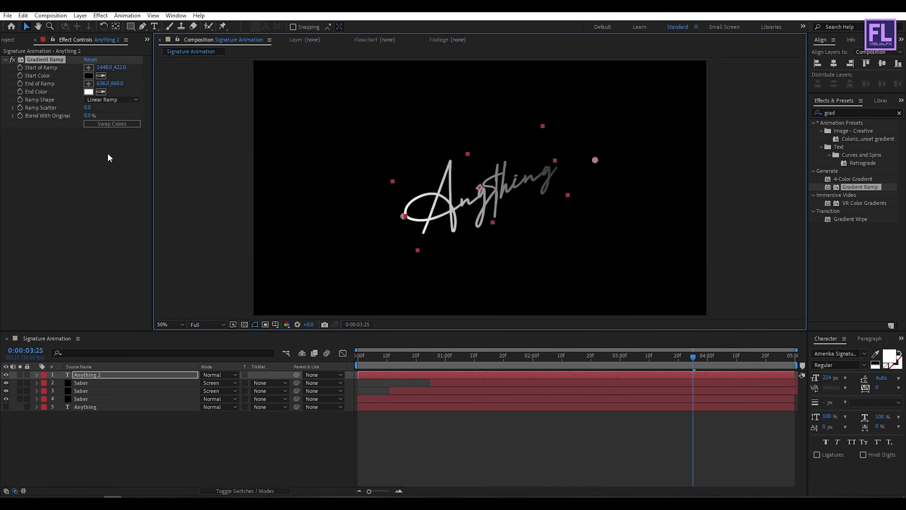
Step: Set the gradient End Color to a saturated blue 3D66FF
click(89, 92)
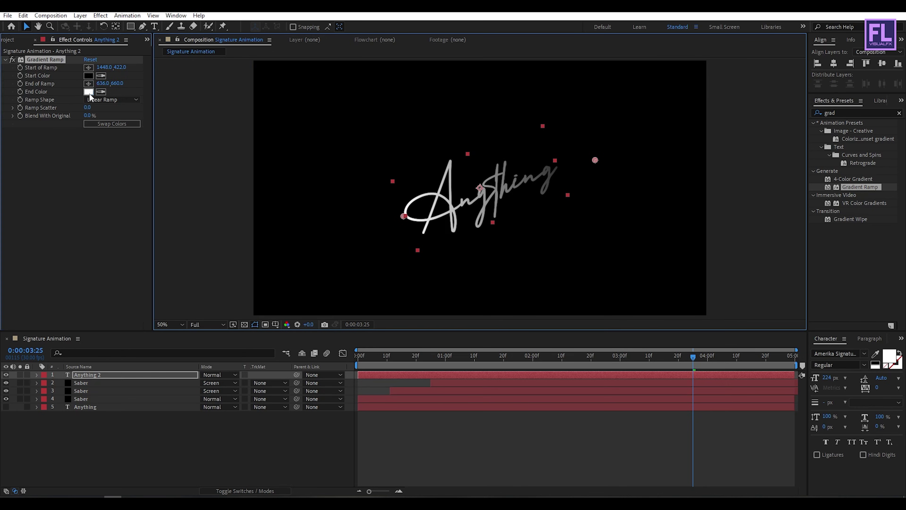
drag(559, 161, 660, 167)
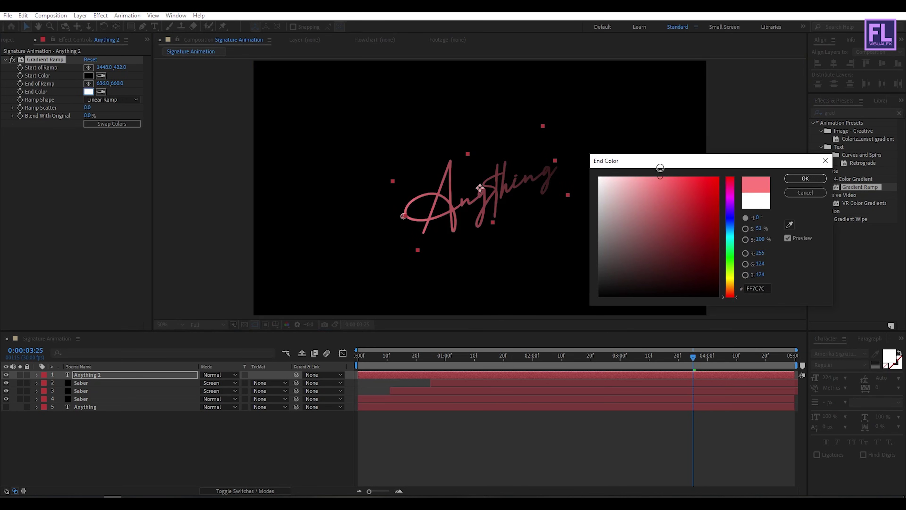
click(734, 218)
click(735, 221)
mouse_move(704, 216)
mouse_down()
mouse_move(677, 157)
mouse_move(689, 152)
mouse_up()
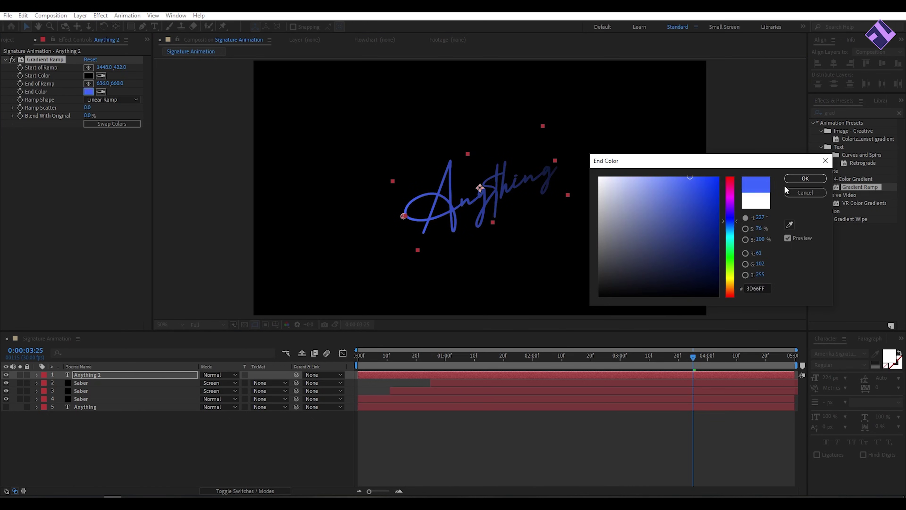
click(805, 178)
Step: Set the gradient Start Color to cyan 00CCFF
click(88, 76)
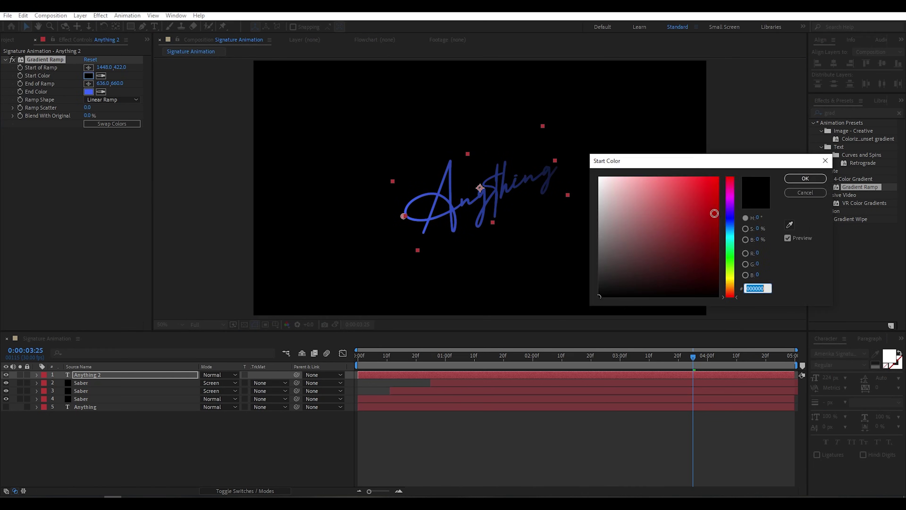
click(733, 230)
mouse_move(702, 209)
mouse_down()
mouse_move(743, 142)
mouse_move(742, 172)
mouse_up()
drag(746, 234, 746, 237)
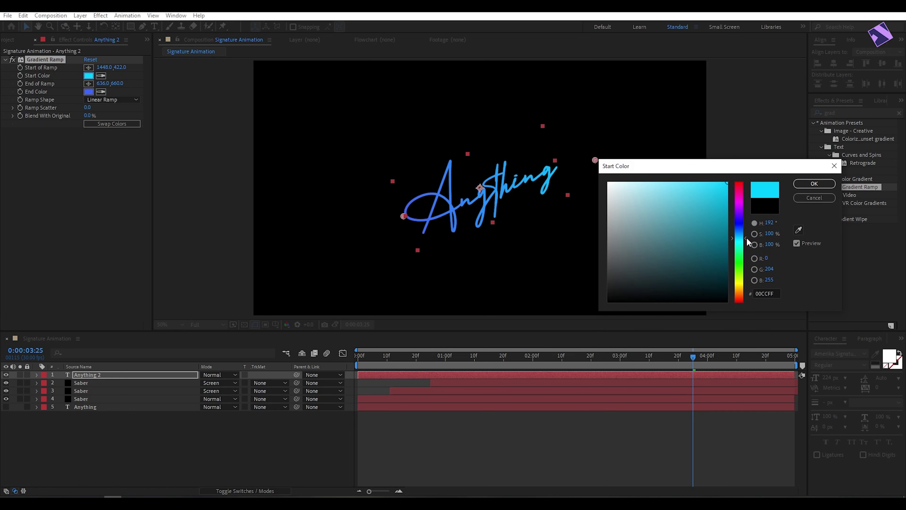
click(797, 185)
click(722, 166)
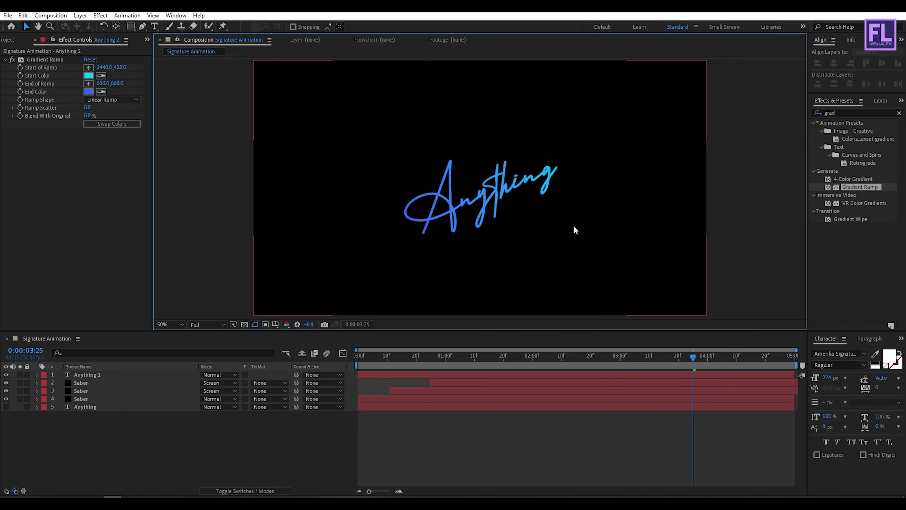
click(849, 113)
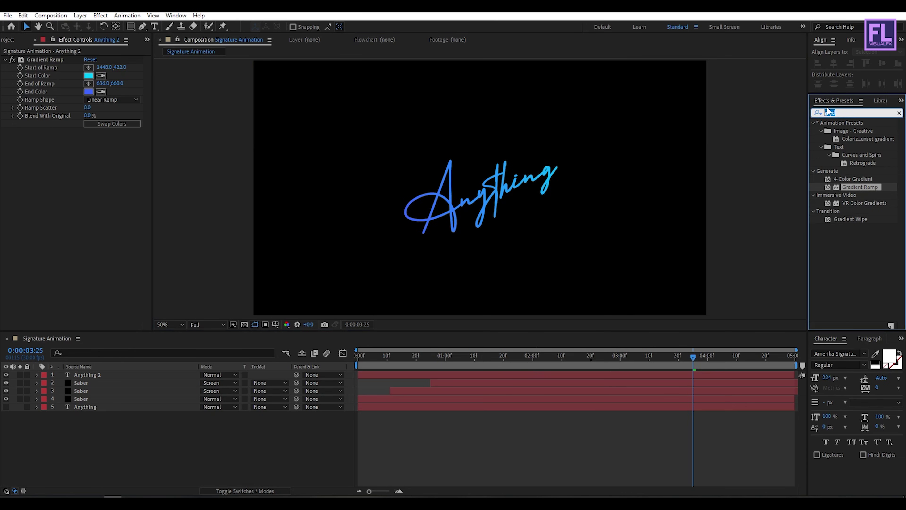
Step: Apply the Linear Wipe effect to the Anything 2 text layer
text(lineat)
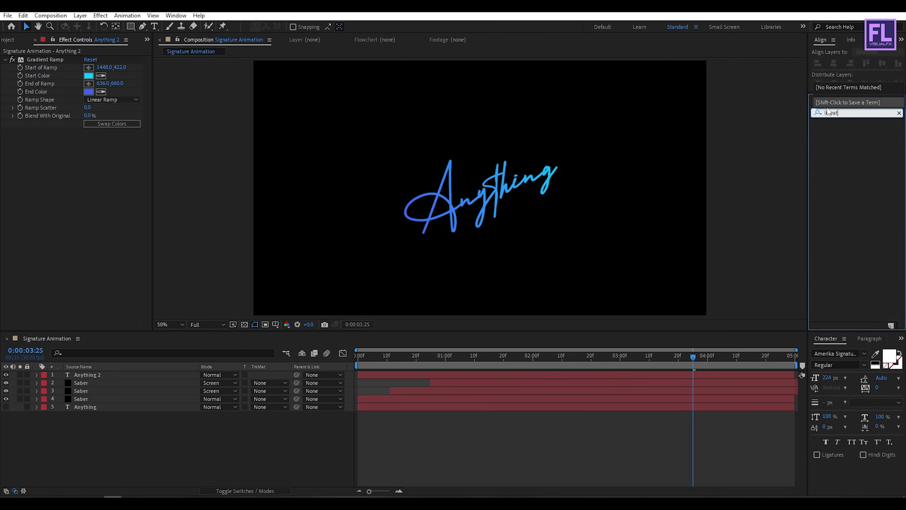
key(BackSpace)
text(r)
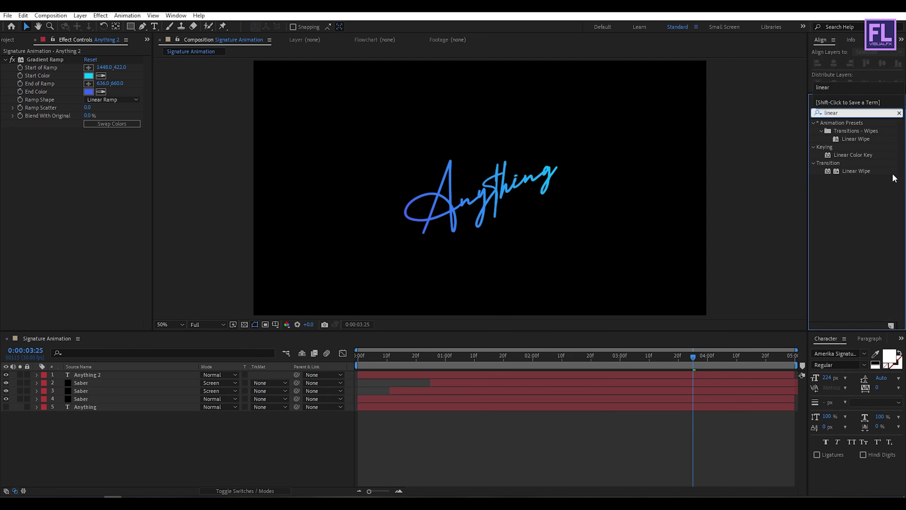
click(853, 140)
drag(854, 141, 91, 375)
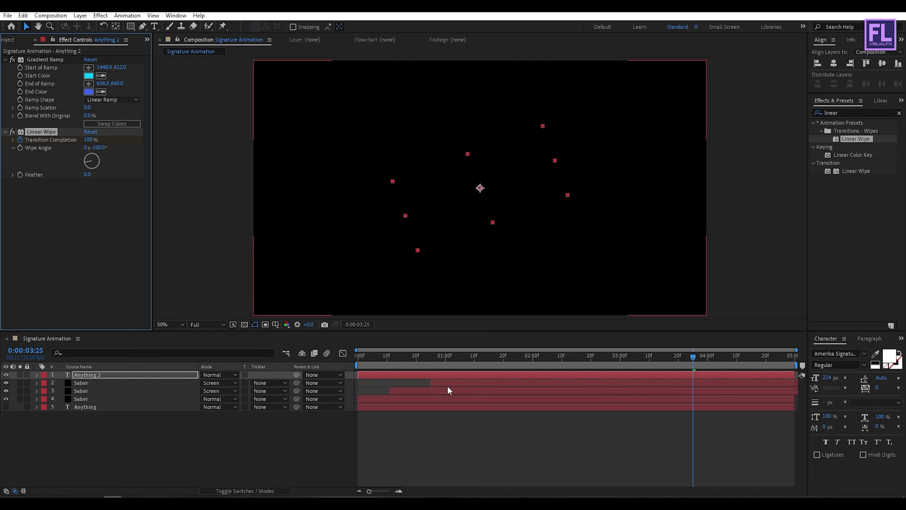
Step: Delete the old Transition Completion keyframes and key a new 80% value near 1:23
key(u)
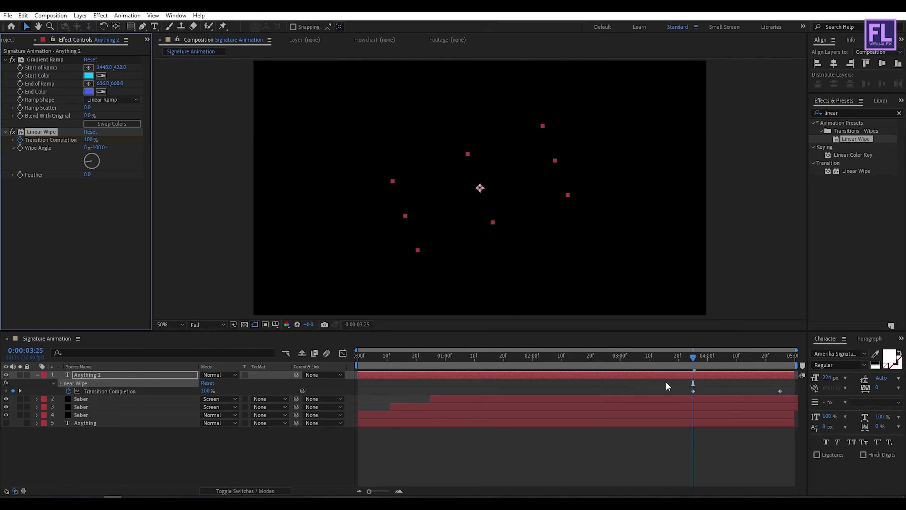
drag(665, 382, 789, 392)
key(Delete)
click(441, 367)
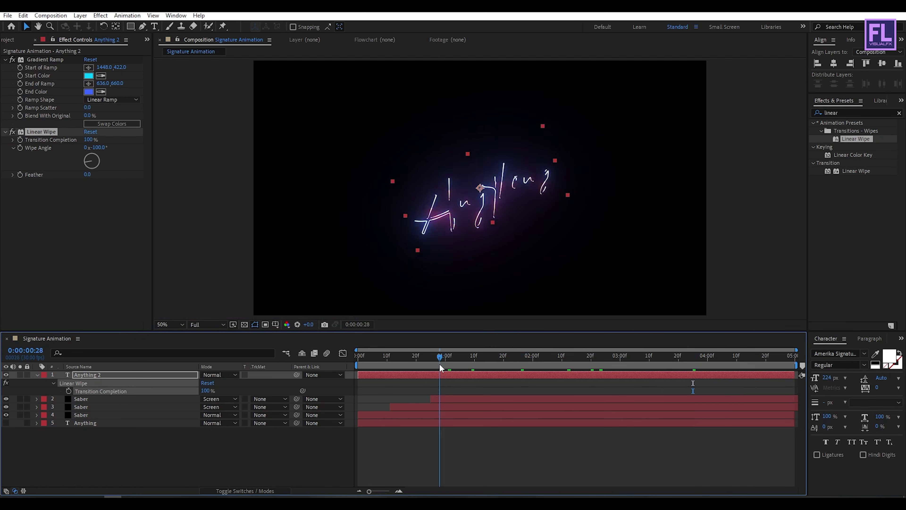
mouse_move(441, 367)
mouse_down()
mouse_move(553, 355)
mouse_move(468, 353)
mouse_move(542, 348)
mouse_move(512, 350)
mouse_up()
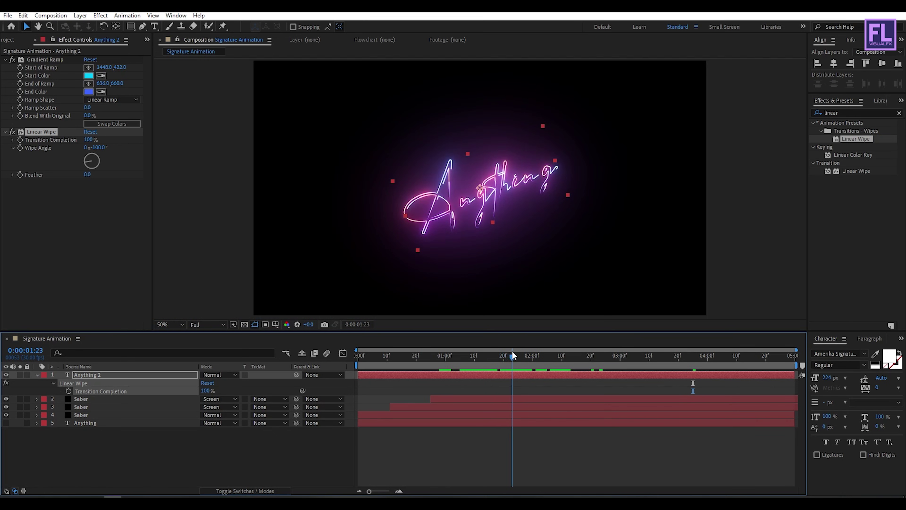
click(20, 139)
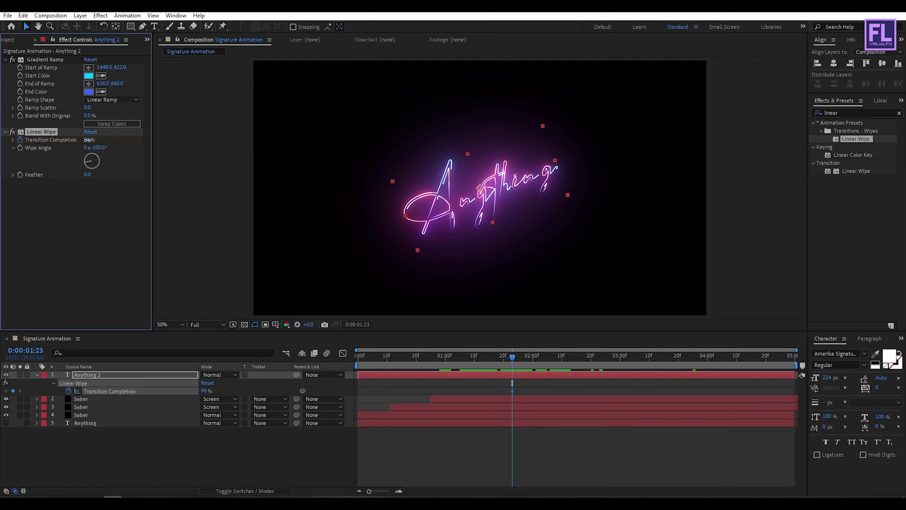
drag(87, 140, 74, 144)
Step: Key Transition Completion at 20% at 3:25 and set the wipe Feather to 125
mouse_move(513, 357)
mouse_down()
mouse_move(719, 356)
mouse_move(690, 357)
mouse_up()
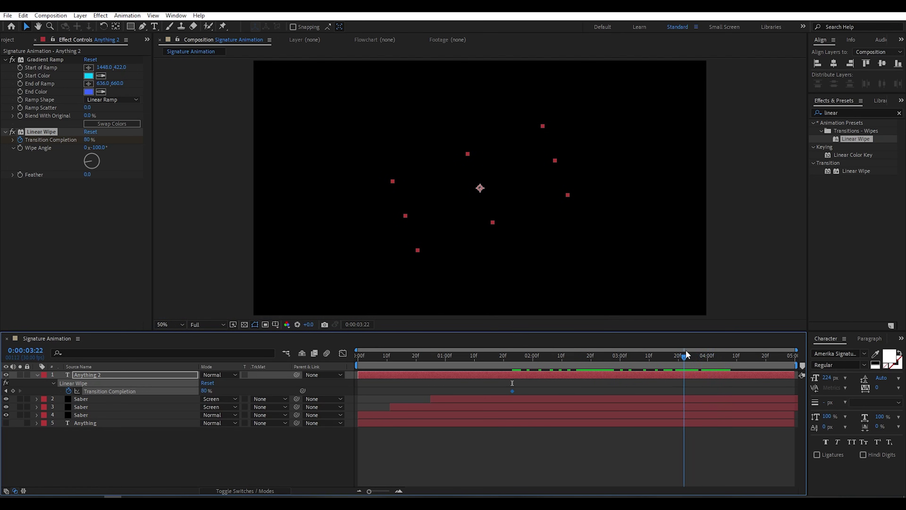
drag(686, 351, 693, 351)
click(89, 140)
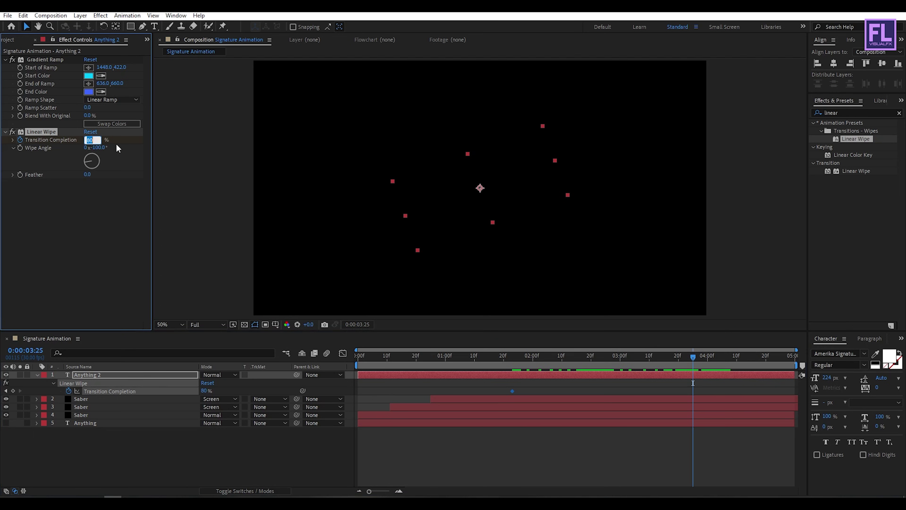
text(20)
key(Return)
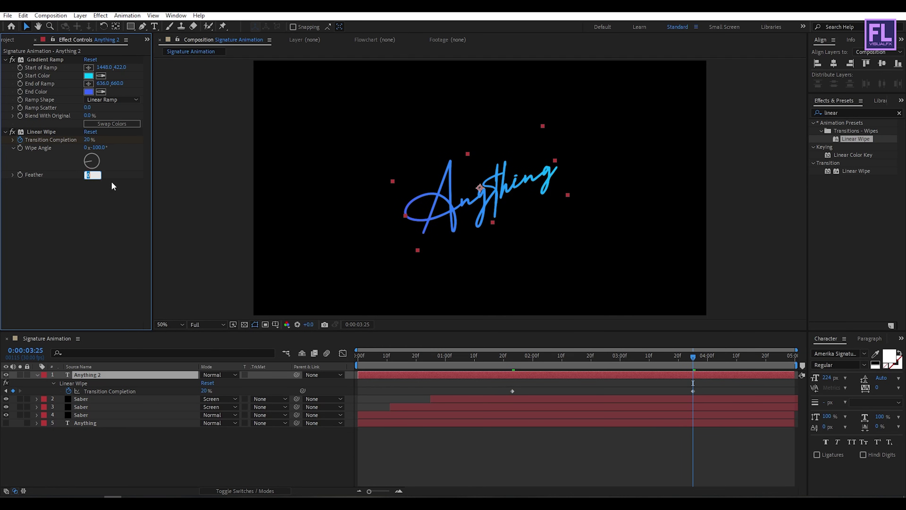
text(125.)
Step: Apply Easy Ease (F9) to the final Transition Completion keyframe
mouse_move(623, 354)
mouse_down()
mouse_move(586, 354)
mouse_move(634, 354)
mouse_up()
drag(705, 387, 681, 394)
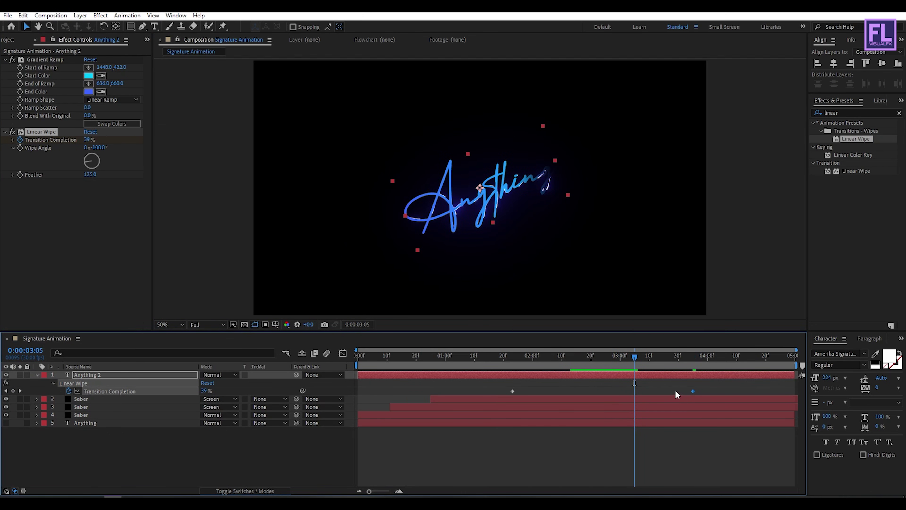
key(F9)
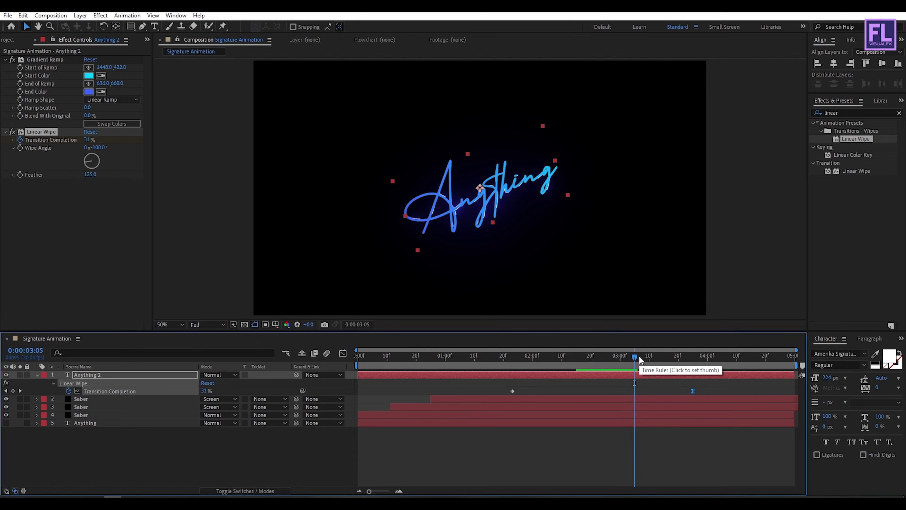
drag(639, 358, 358, 359)
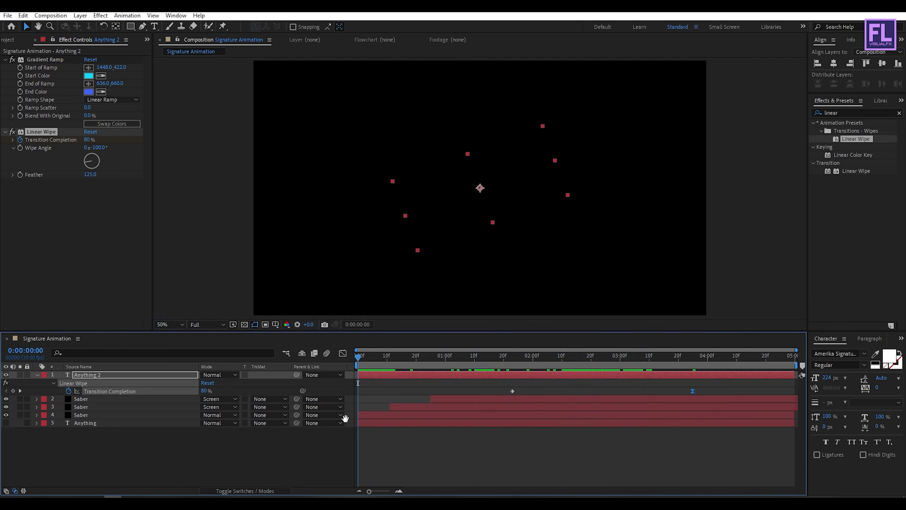
Step: Preview the signature animation and collapse the Anything 2 layer's properties
key(space)
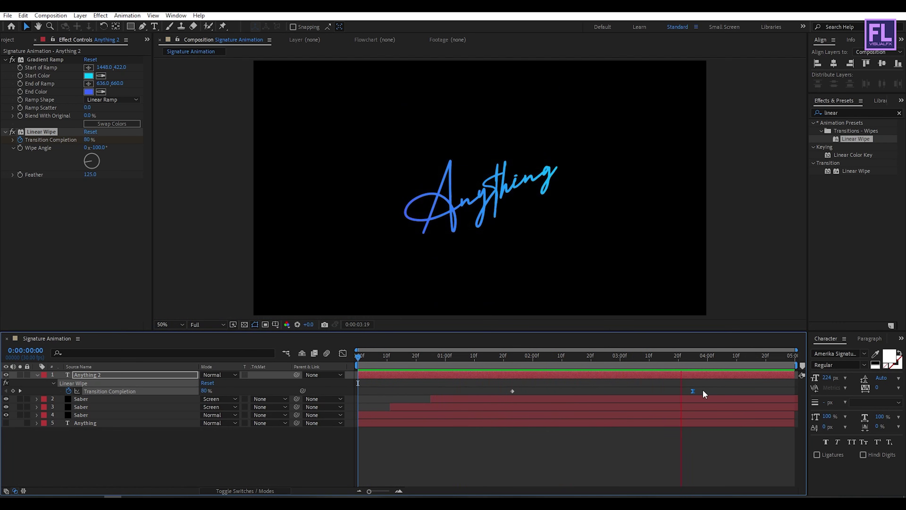
mouse_move(478, 352)
mouse_down()
mouse_move(464, 349)
mouse_move(669, 348)
mouse_move(496, 344)
mouse_move(571, 340)
mouse_move(546, 339)
mouse_up()
click(264, 232)
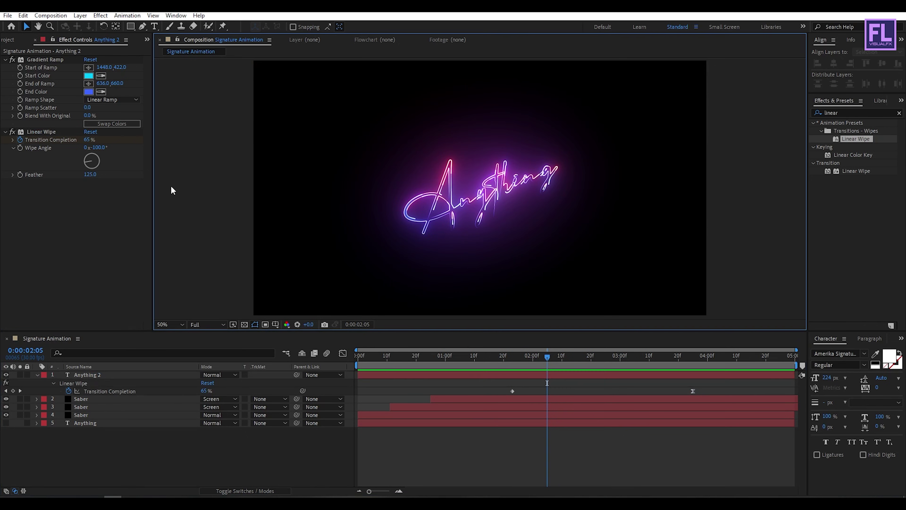
click(90, 385)
click(37, 374)
click(188, 432)
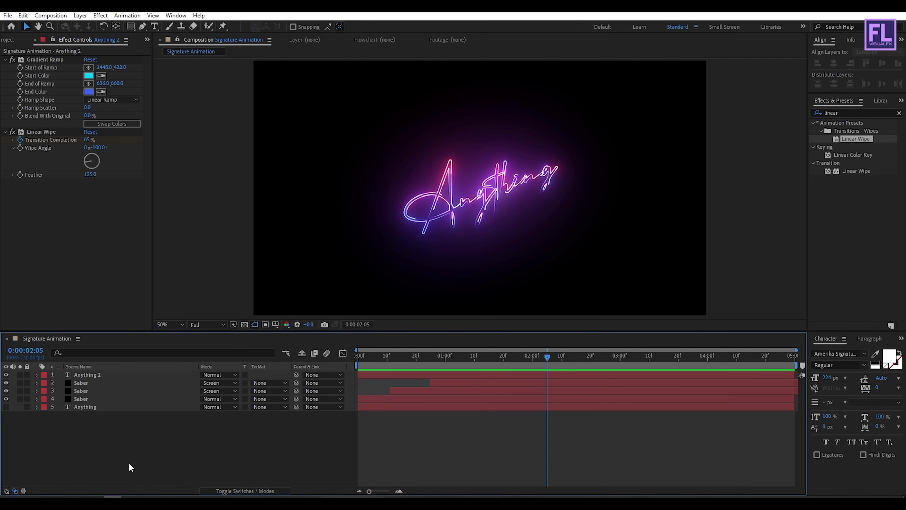
Step: Import the smoke-and-embers particle .mov from File Explorer into the Project panel
key(alt+Tab)
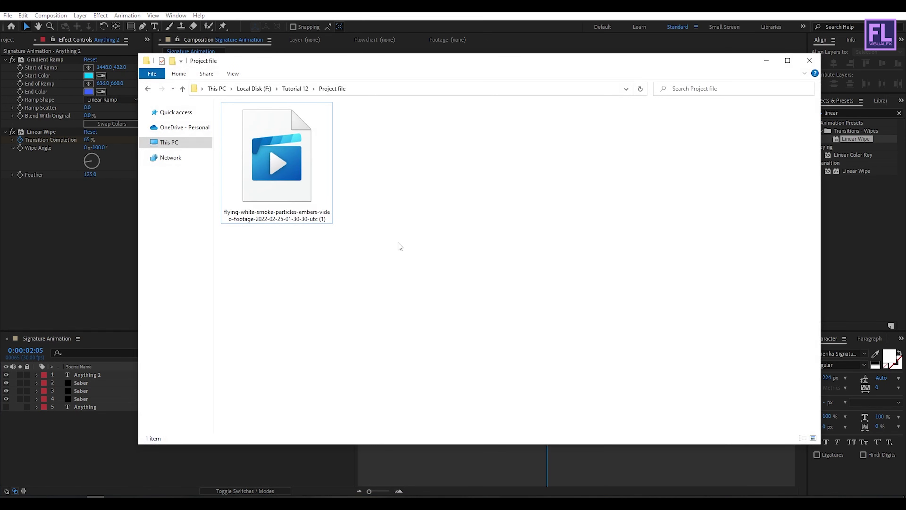
click(292, 173)
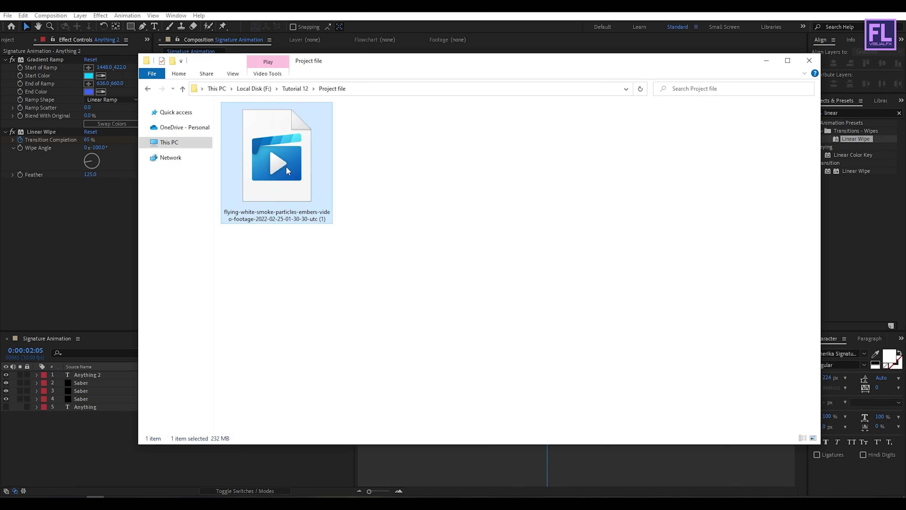
drag(289, 171, 48, 193)
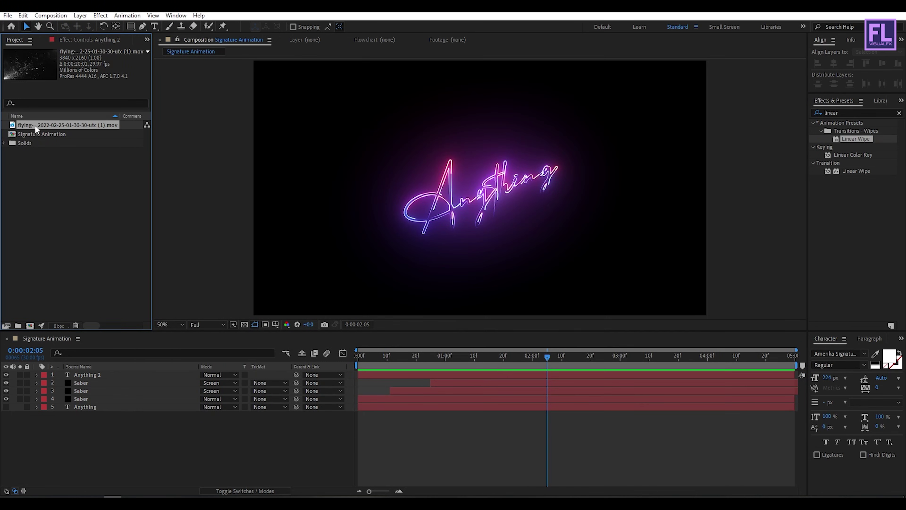
Step: Add the particle footage as the top layer and fit it to the comp
drag(36, 129, 106, 376)
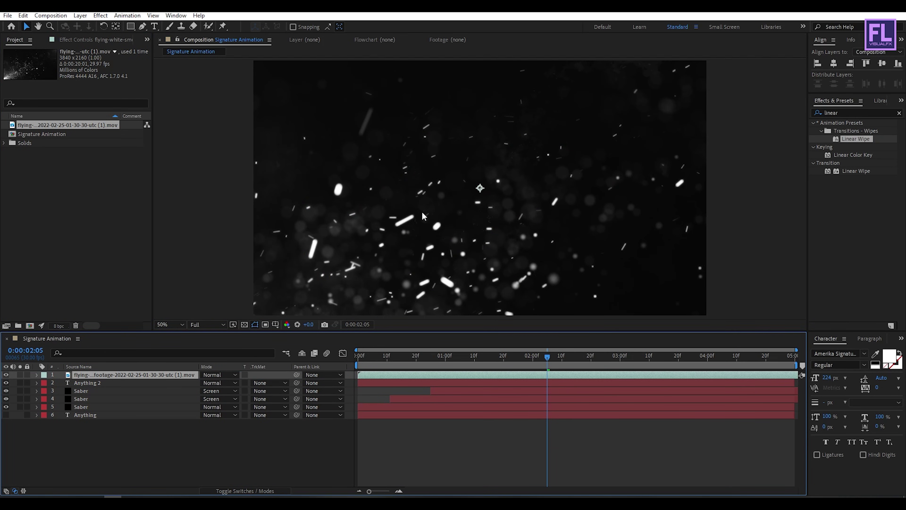
key(comma)
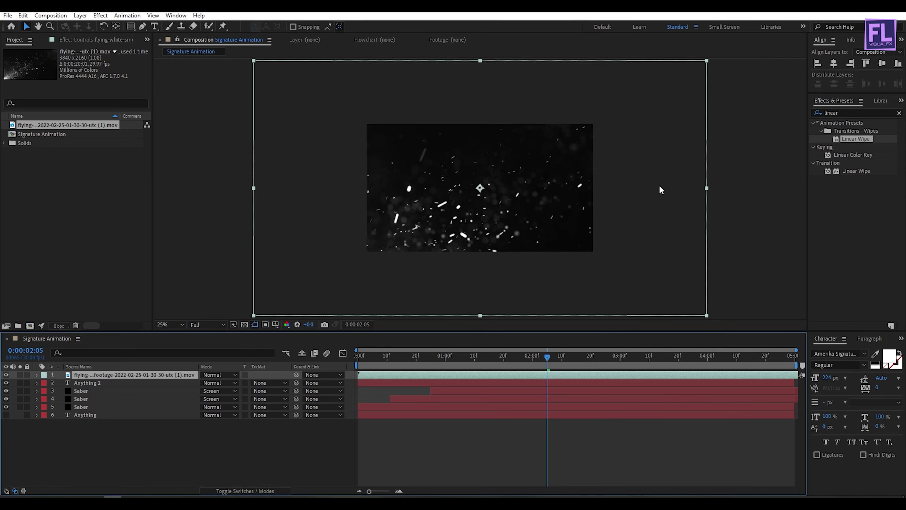
drag(706, 188, 605, 192)
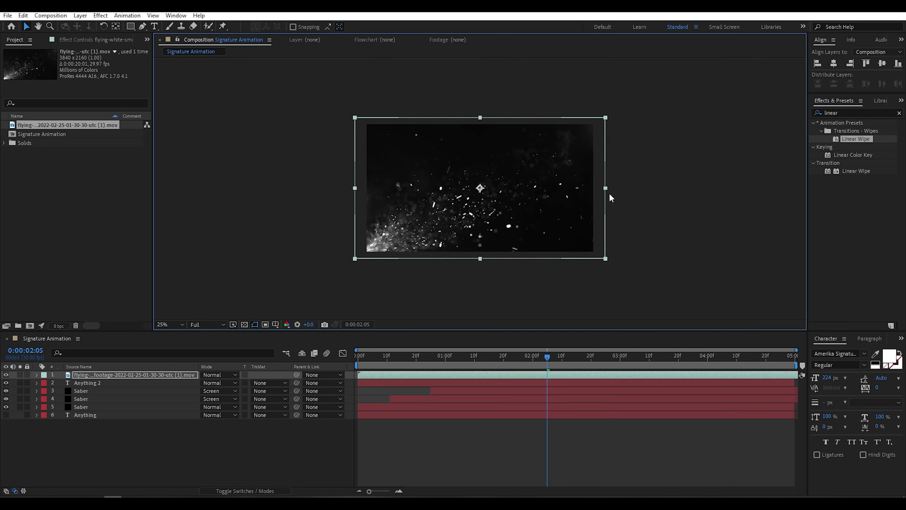
key(ctrl+alt+f)
key(period)
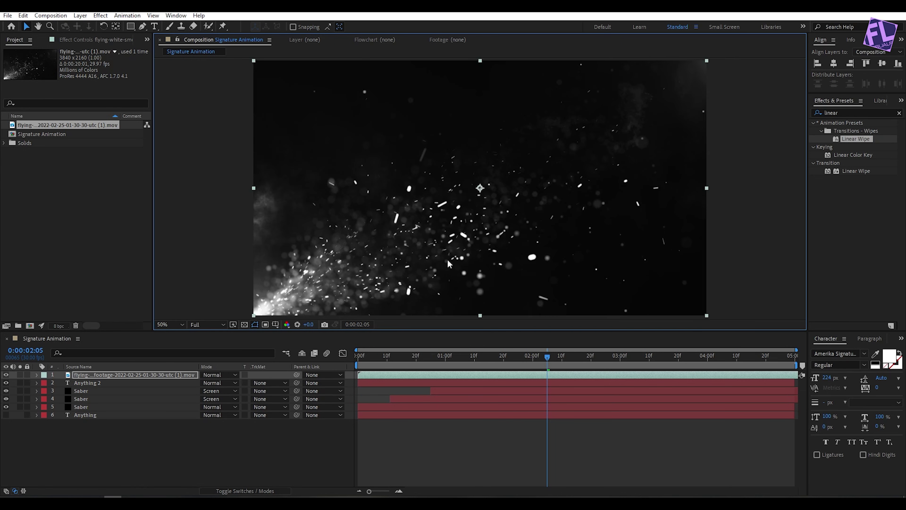
Step: Set the particle layer's blending mode to Color Dodge
click(161, 449)
click(113, 374)
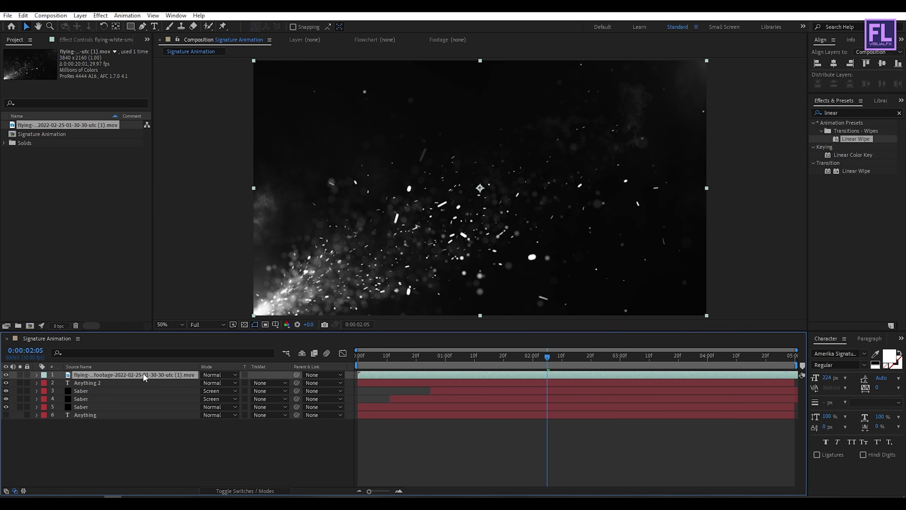
click(210, 377)
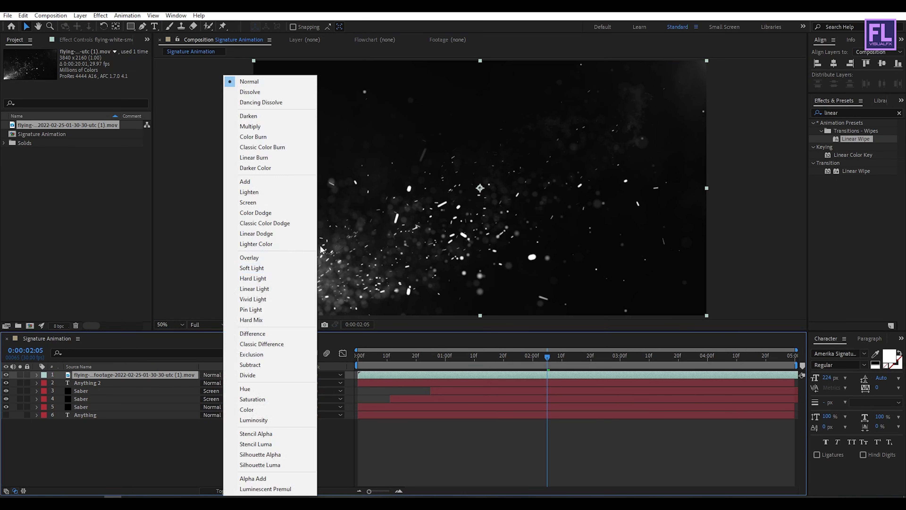
click(288, 215)
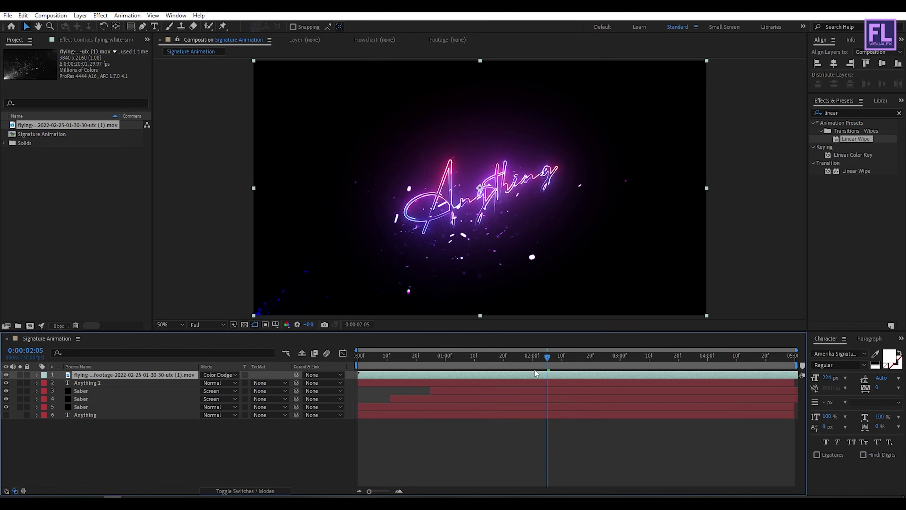
mouse_move(548, 358)
mouse_down()
mouse_move(599, 361)
mouse_move(503, 361)
mouse_move(643, 362)
mouse_move(500, 364)
mouse_move(528, 371)
mouse_move(535, 361)
mouse_move(524, 360)
mouse_up()
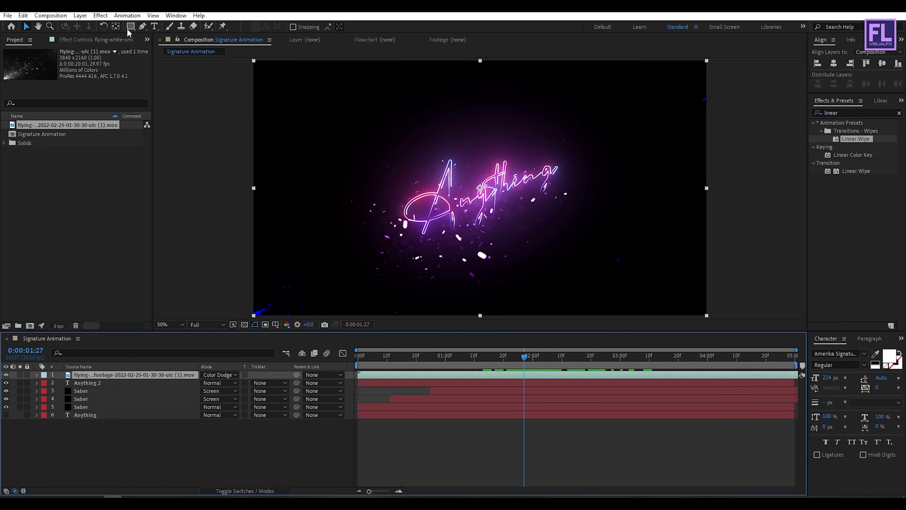
Step: Draw a closed five-point mask around the signature on the particle footage
click(142, 27)
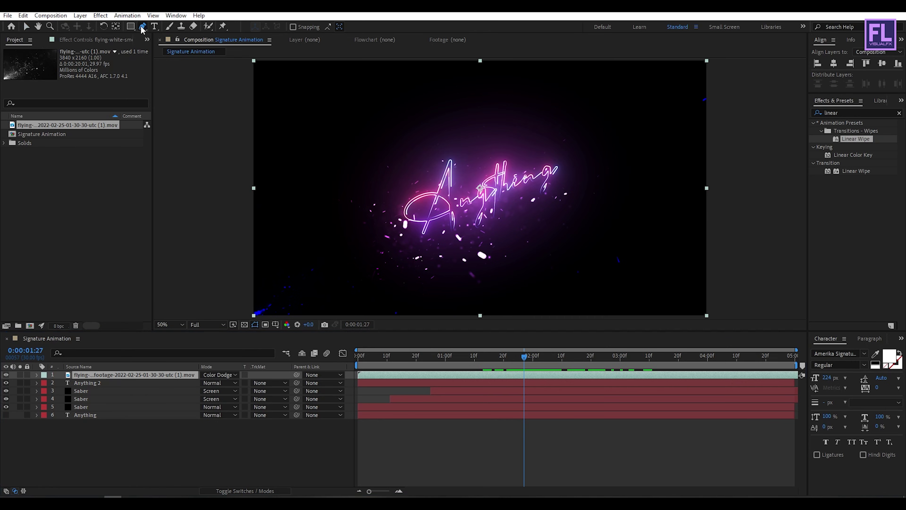
click(349, 217)
click(385, 161)
click(433, 141)
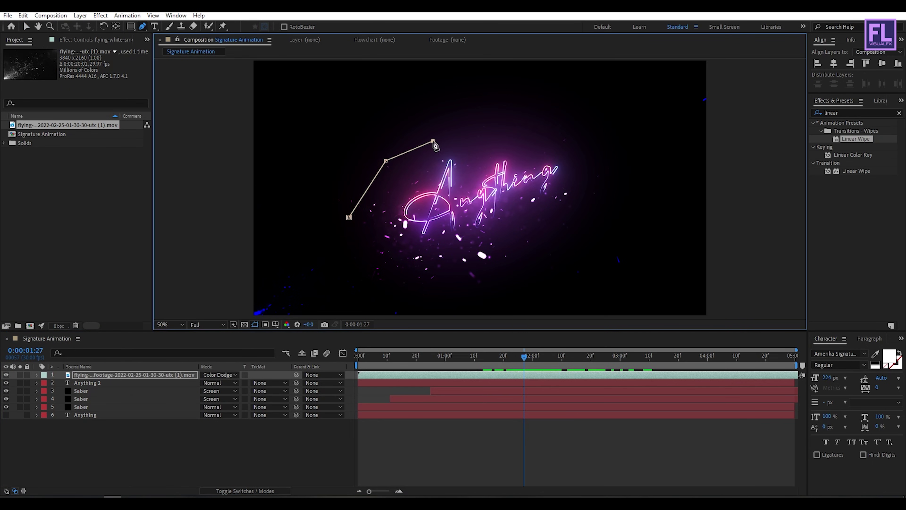
click(563, 226)
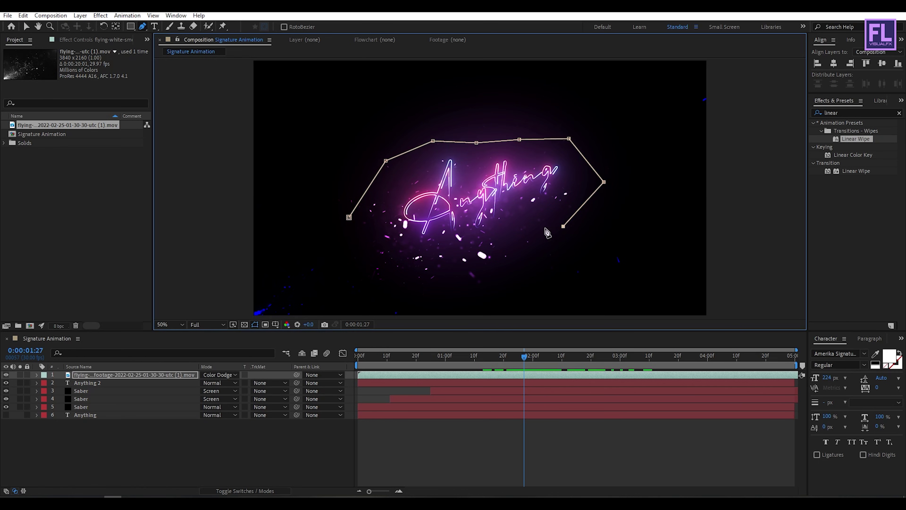
click(388, 265)
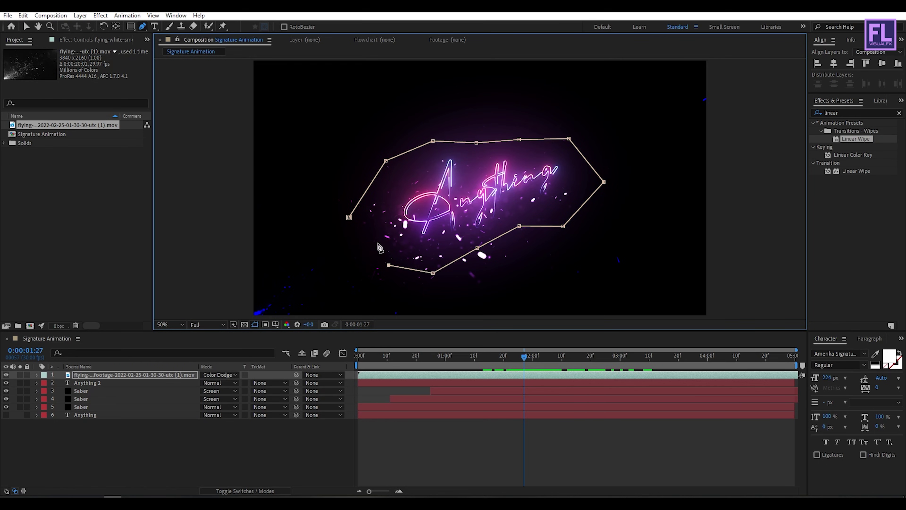
click(349, 217)
drag(349, 217, 354, 211)
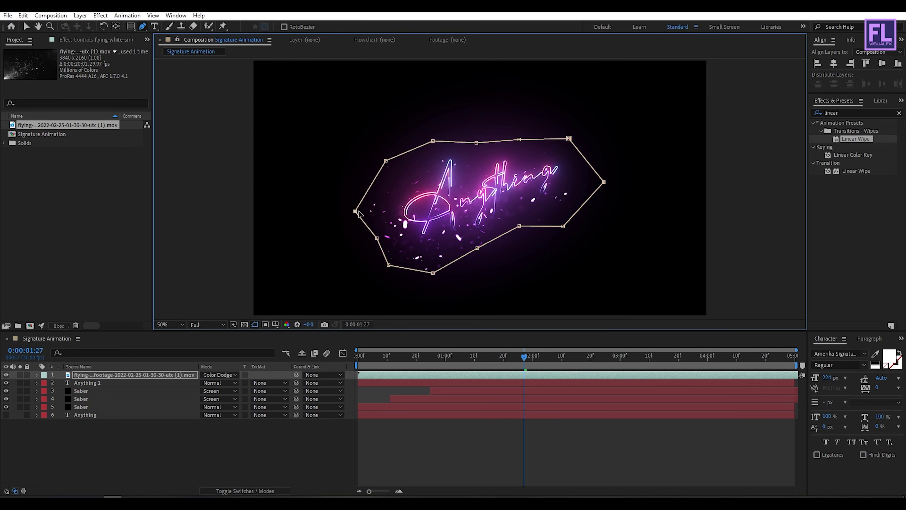
Step: Feather the particle mask to 350 pixels and preview the result
click(122, 374)
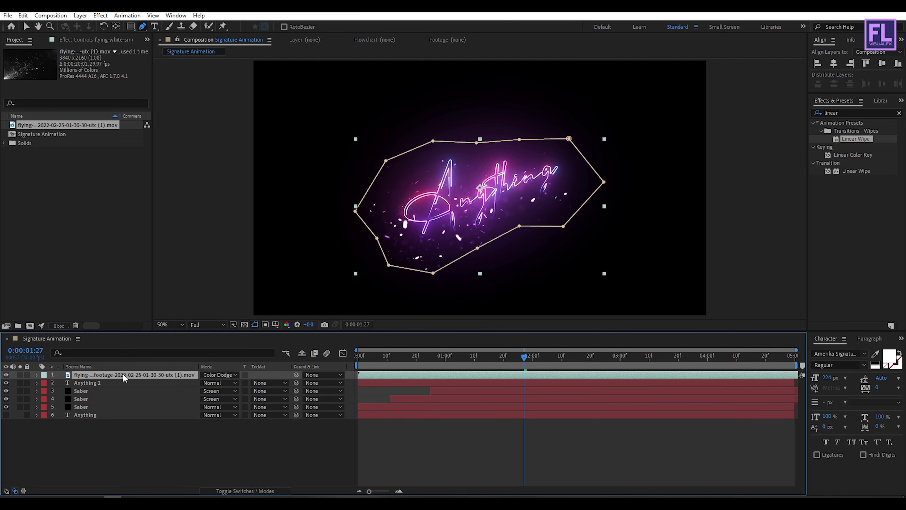
key(f)
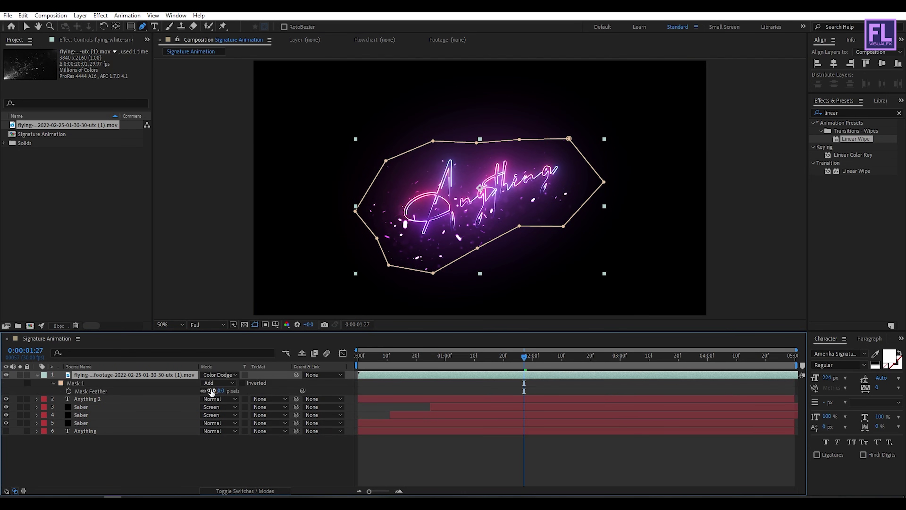
drag(212, 391, 247, 389)
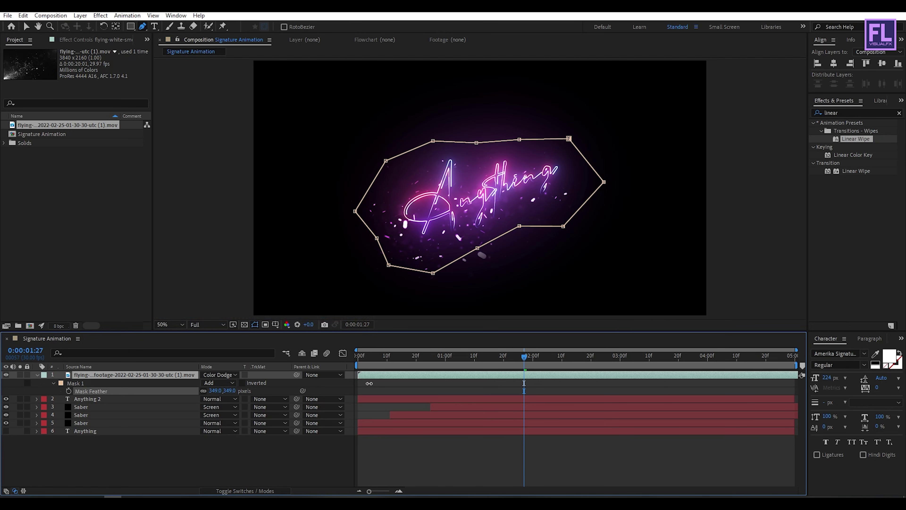
drag(369, 382, 370, 387)
drag(523, 357, 413, 356)
key(space)
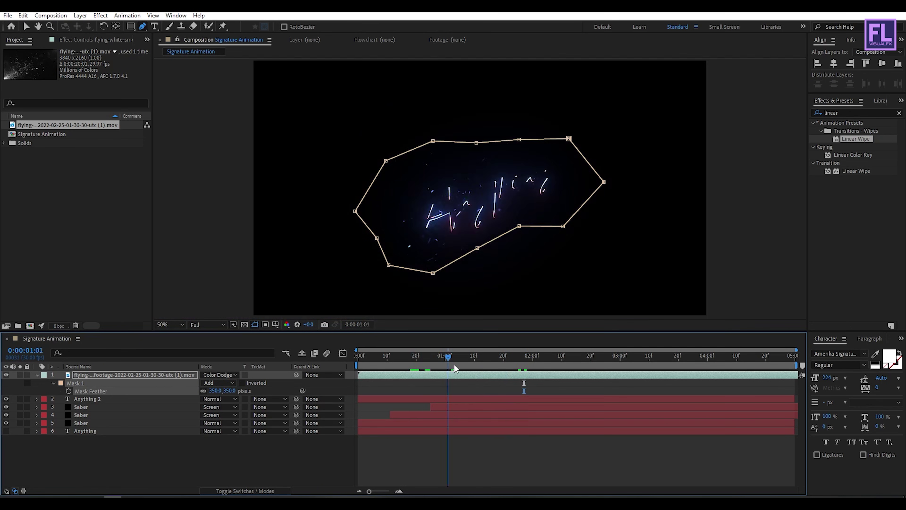
click(276, 466)
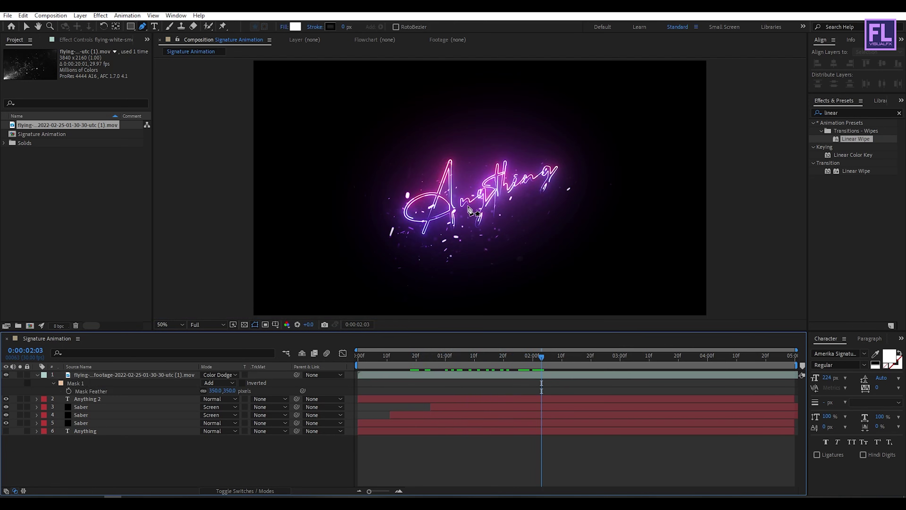
click(113, 375)
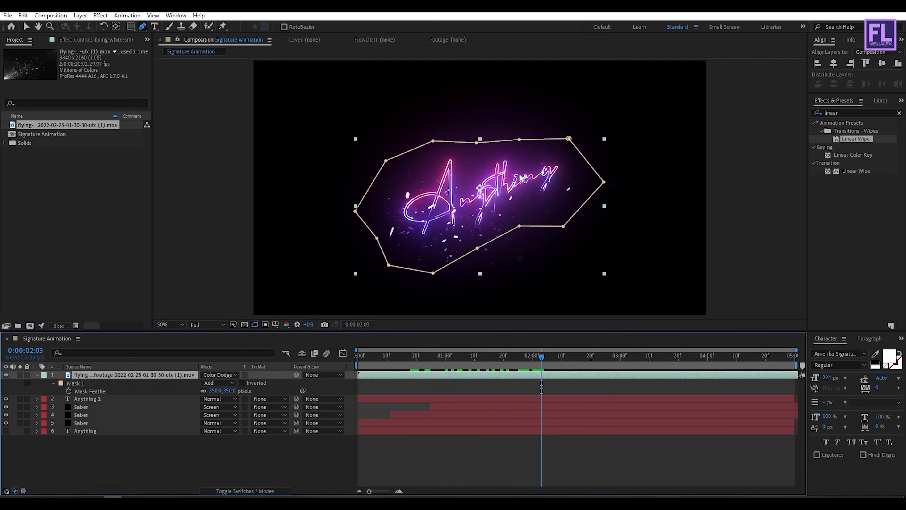
Step: Move the masked particle footage up and right and scale it up slightly
key(v)
drag(485, 200, 487, 188)
drag(606, 196, 621, 197)
drag(512, 186, 517, 185)
click(743, 192)
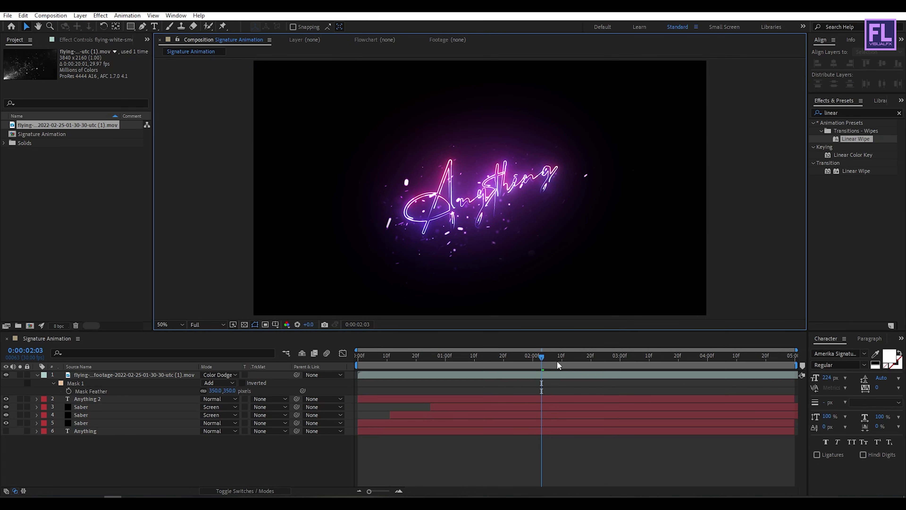
mouse_move(541, 356)
mouse_down()
mouse_move(357, 356)
mouse_move(481, 371)
mouse_move(743, 361)
mouse_move(487, 361)
mouse_move(589, 356)
mouse_move(617, 365)
mouse_move(582, 361)
mouse_move(590, 361)
mouse_up()
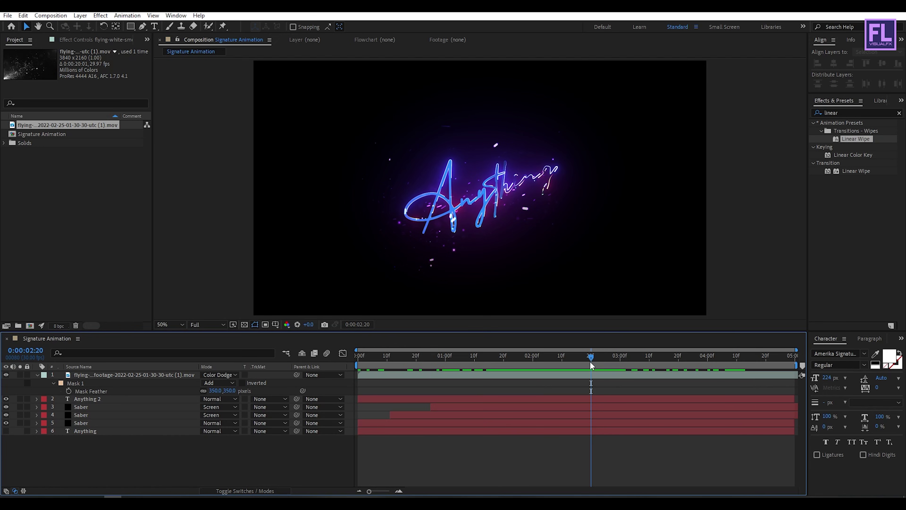
Step: Key the particle layer's Opacity at 100% at 2:20 and 10% at 3:14
click(103, 373)
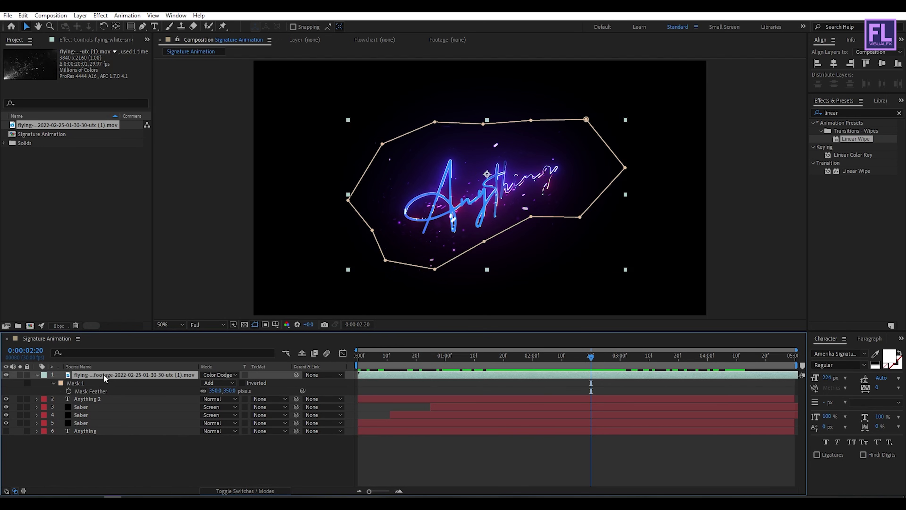
key(t)
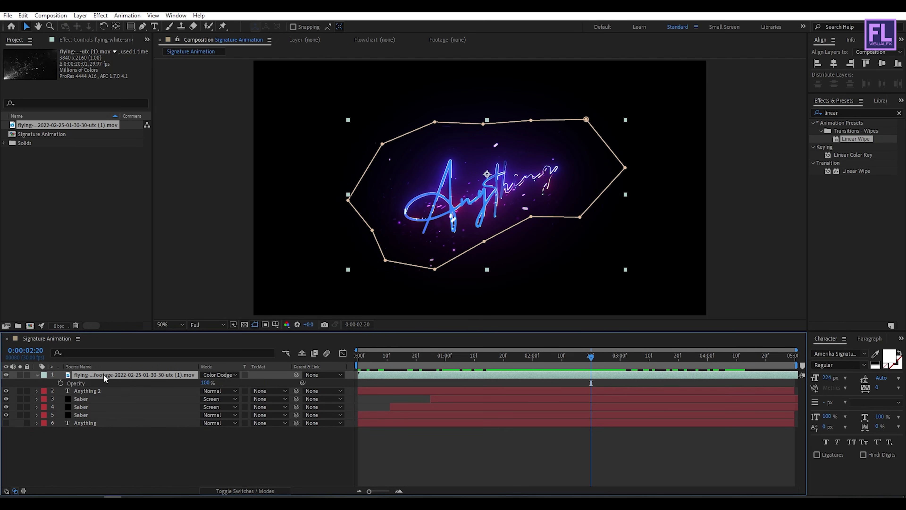
click(60, 382)
drag(592, 357, 667, 365)
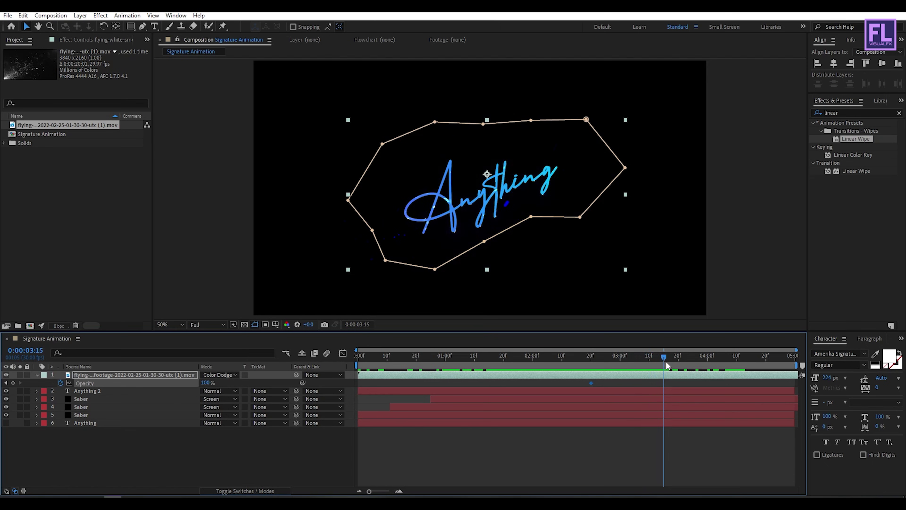
drag(209, 383, 164, 382)
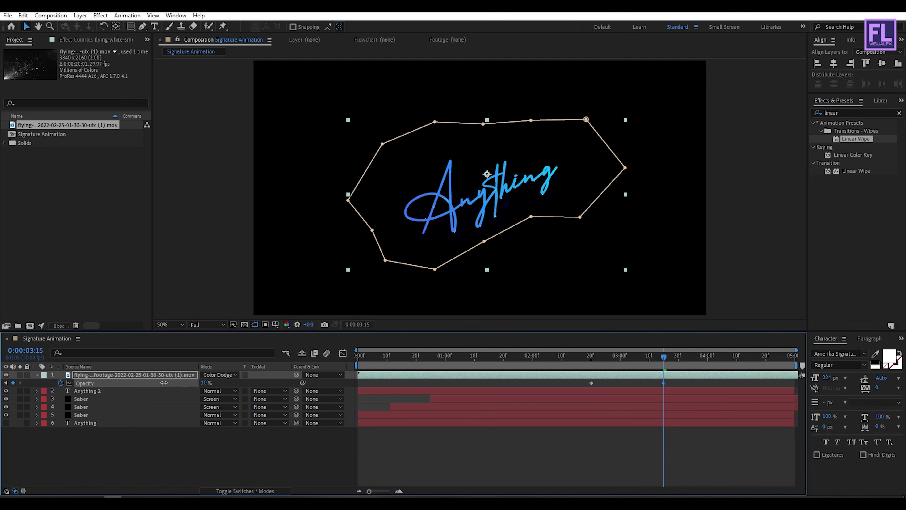
Step: Preview the opacity fade from the start of the composition
mouse_move(662, 359)
mouse_down()
mouse_move(348, 365)
mouse_move(288, 400)
mouse_up()
key(space)
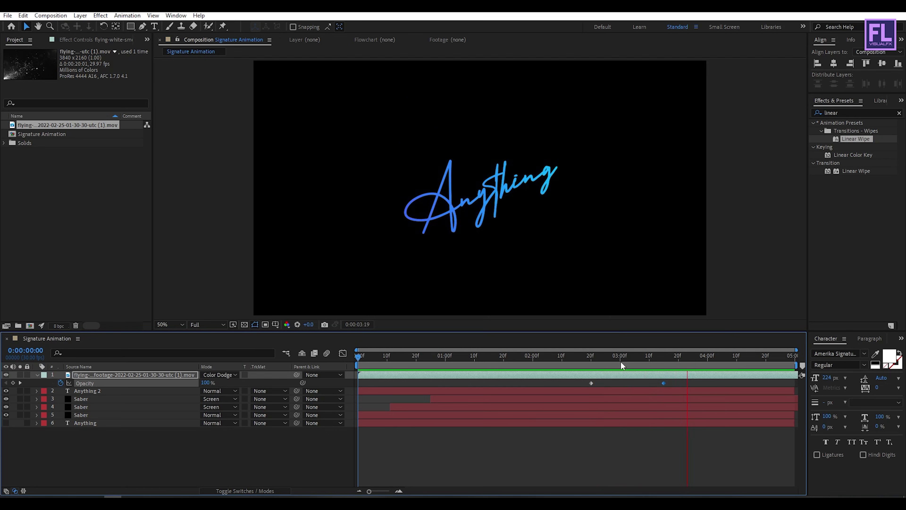
mouse_move(685, 365)
mouse_down()
mouse_move(359, 386)
mouse_move(582, 393)
mouse_move(517, 399)
mouse_move(569, 389)
mouse_move(452, 447)
mouse_up()
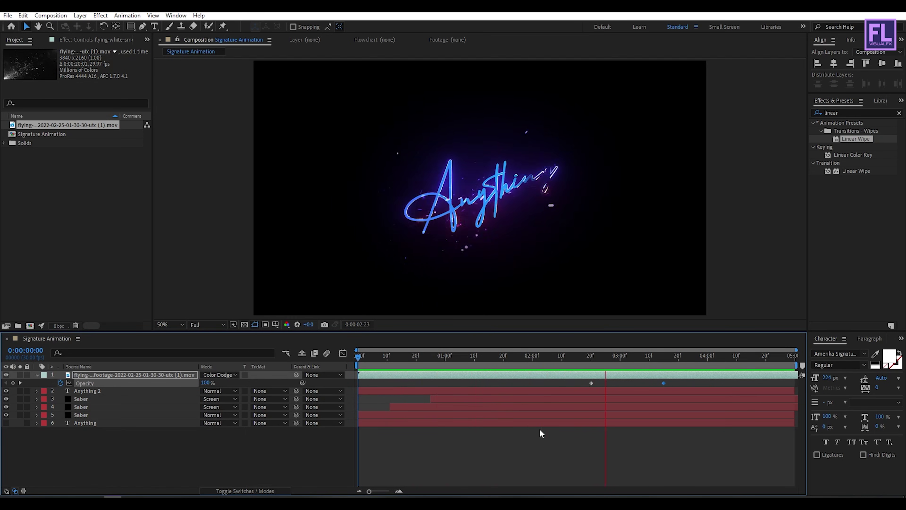
click(705, 356)
mouse_move(711, 363)
mouse_down()
mouse_move(725, 363)
mouse_move(710, 362)
mouse_up()
Step: Collapse the footage layer, show the switch columns, and select all six layers
click(459, 458)
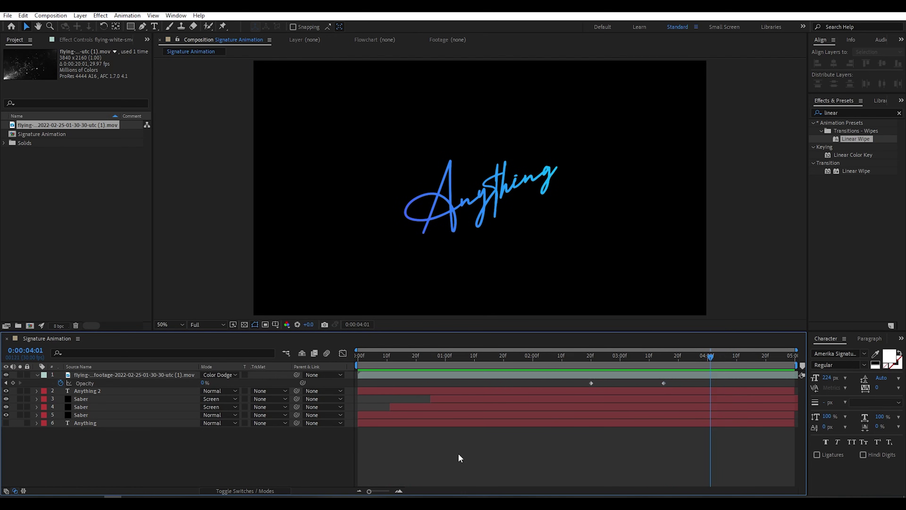
click(37, 374)
click(246, 490)
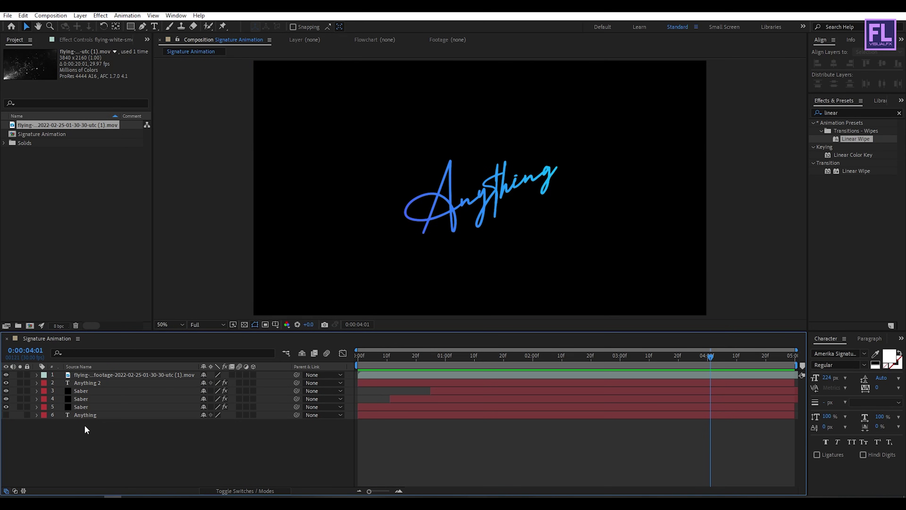
drag(84, 429, 115, 372)
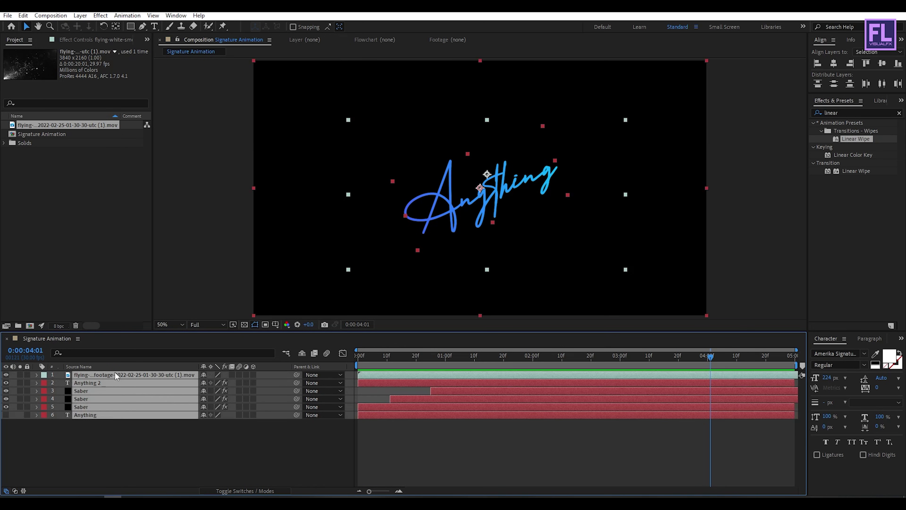
Step: Enable the 3D switch on all six layers and add Camera 1, a two-node 50mm camera
click(253, 374)
click(163, 435)
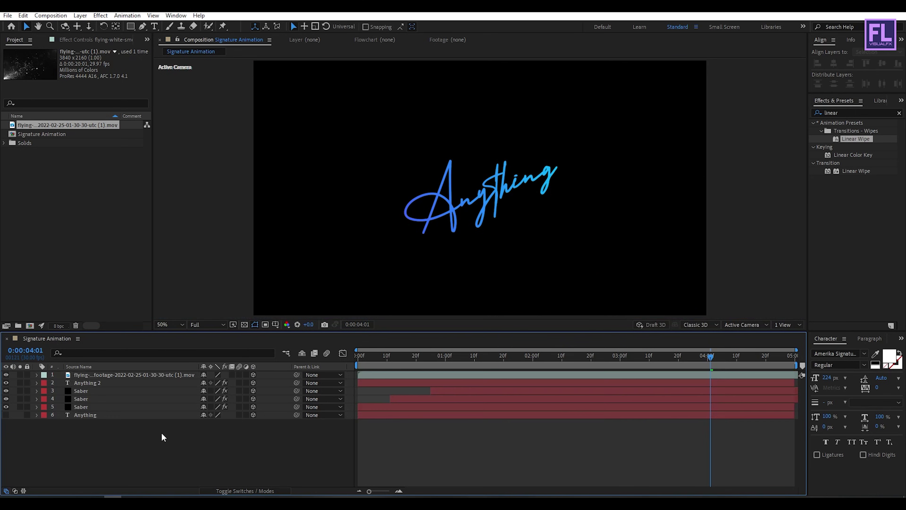
right_click(124, 435)
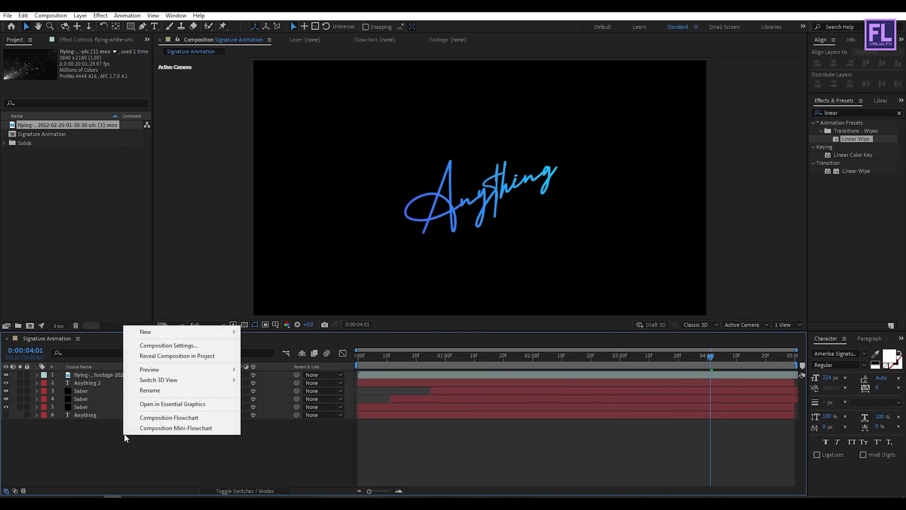
mouse_move(158, 334)
click(286, 376)
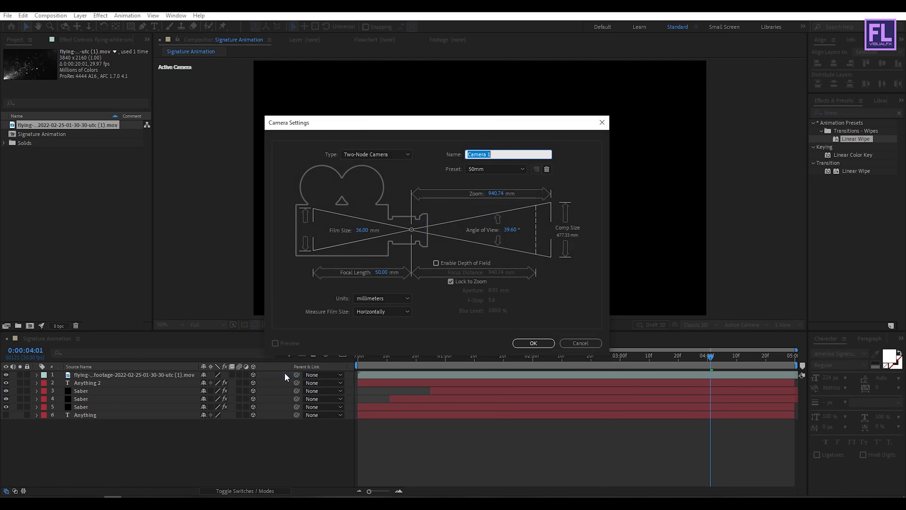
click(542, 345)
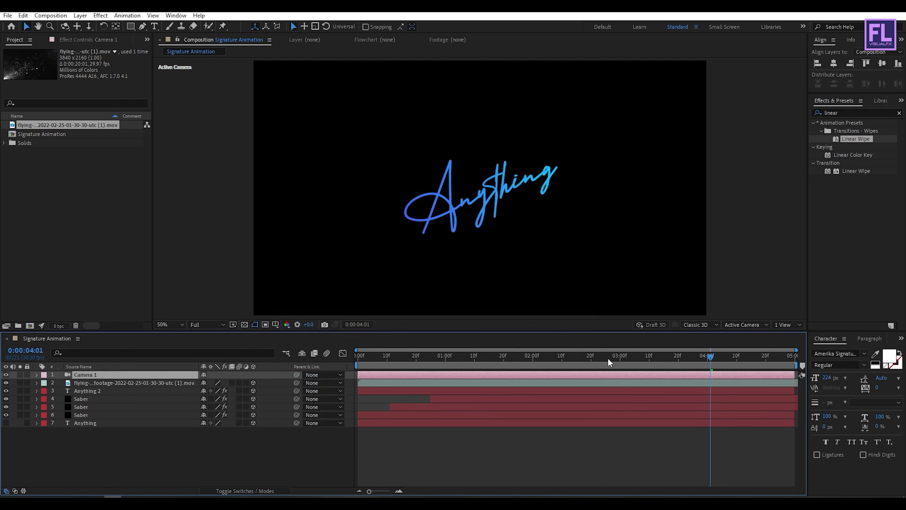
mouse_move(594, 356)
mouse_down()
mouse_move(441, 358)
mouse_move(564, 357)
mouse_up()
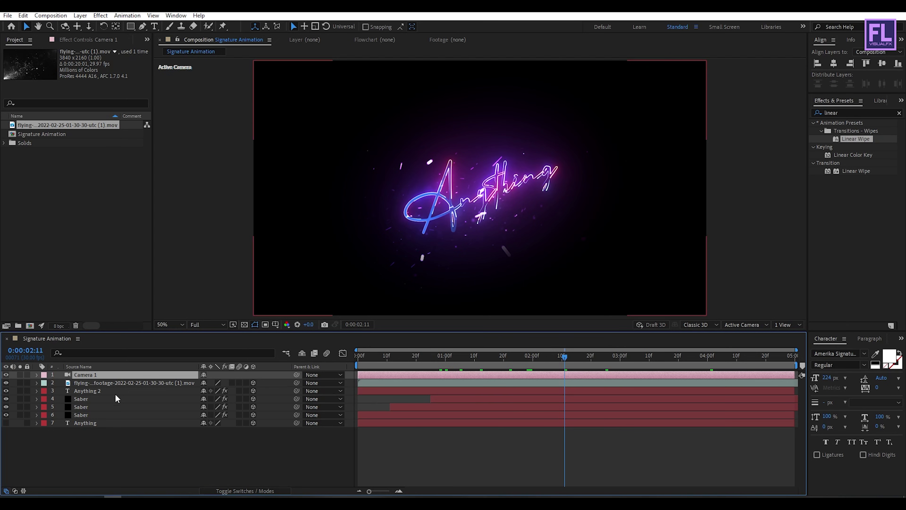
Step: Keyframe Camera 1 Position at 2:11 and 2:23, pushing in to Z -2252.7
key(p)
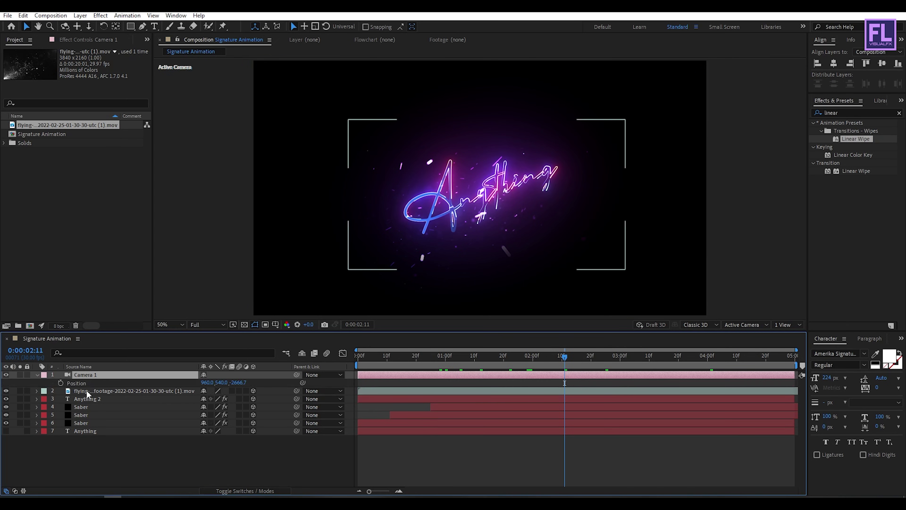
click(60, 381)
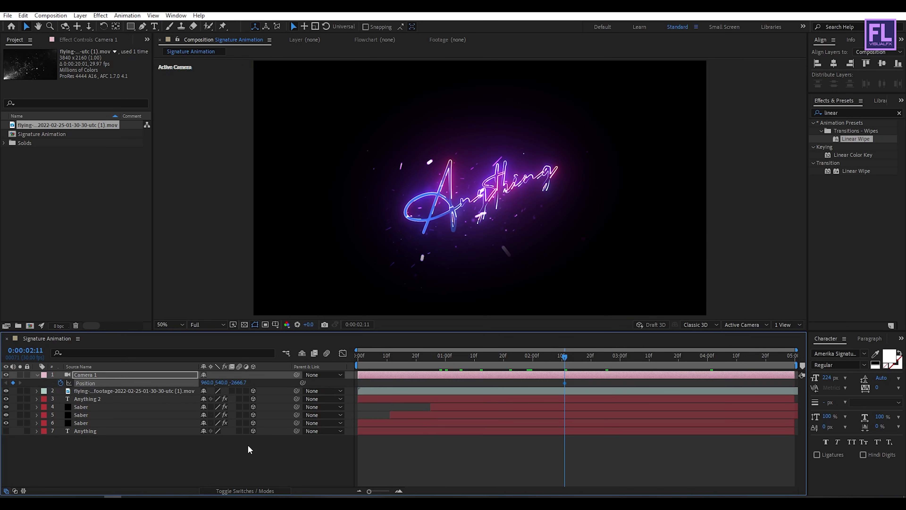
click(568, 357)
drag(568, 357, 602, 357)
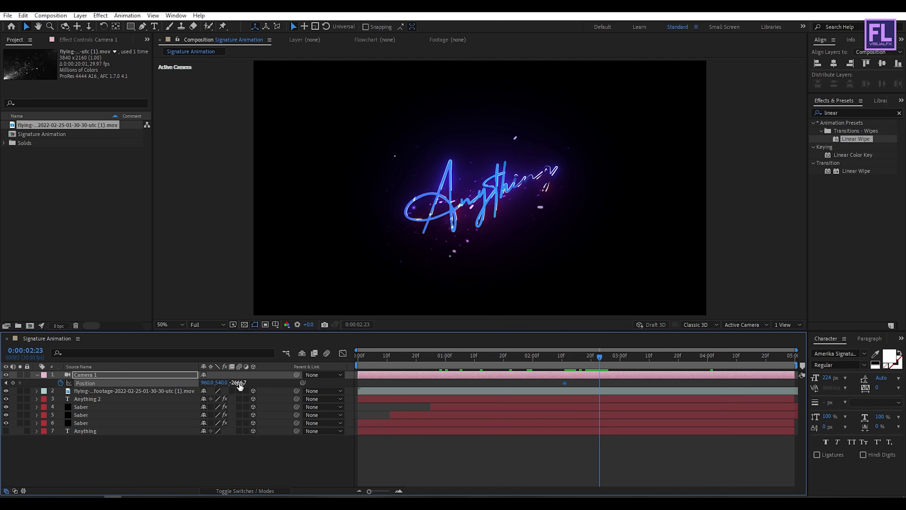
drag(239, 385, 455, 381)
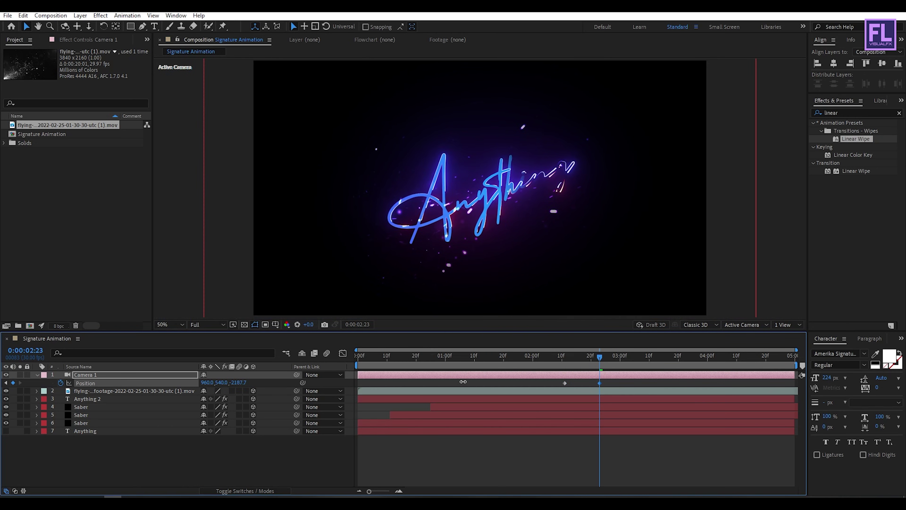
key(Delete)
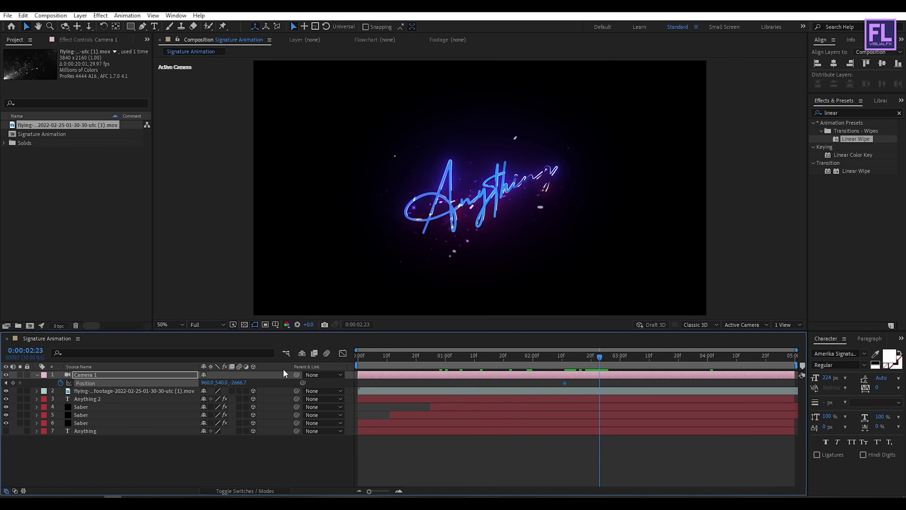
mouse_move(239, 382)
mouse_down()
mouse_move(420, 375)
mouse_move(430, 382)
mouse_up()
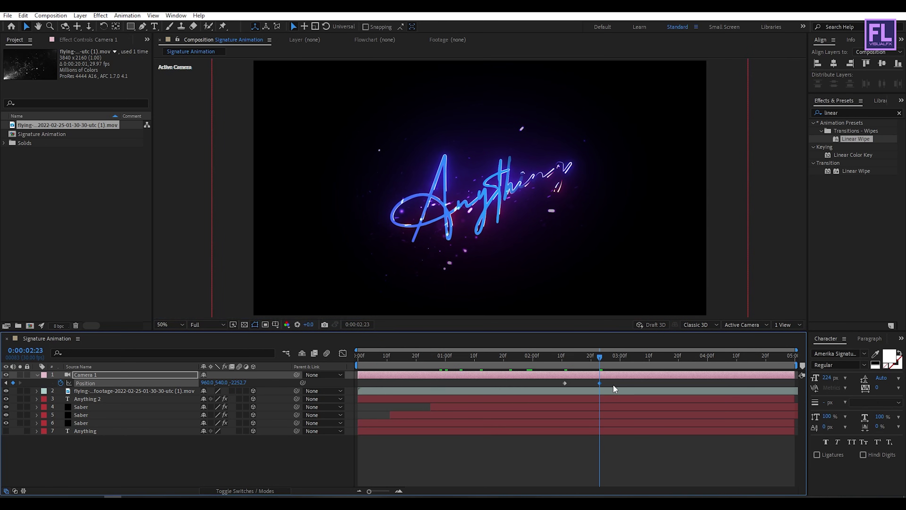
drag(612, 381, 536, 386)
Step: Easy-ease both camera keyframes and drag the last keyframe's influence left in the Graph Editor
key(F9)
click(343, 353)
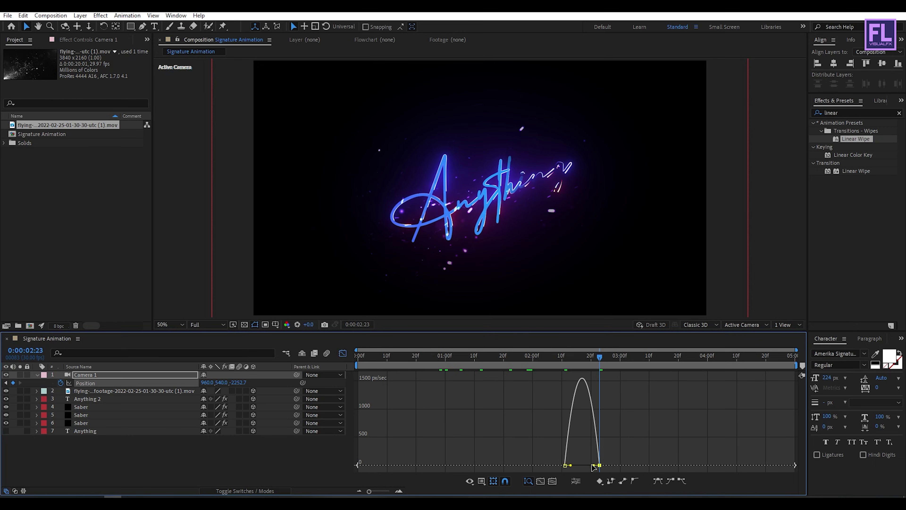
drag(593, 465, 579, 466)
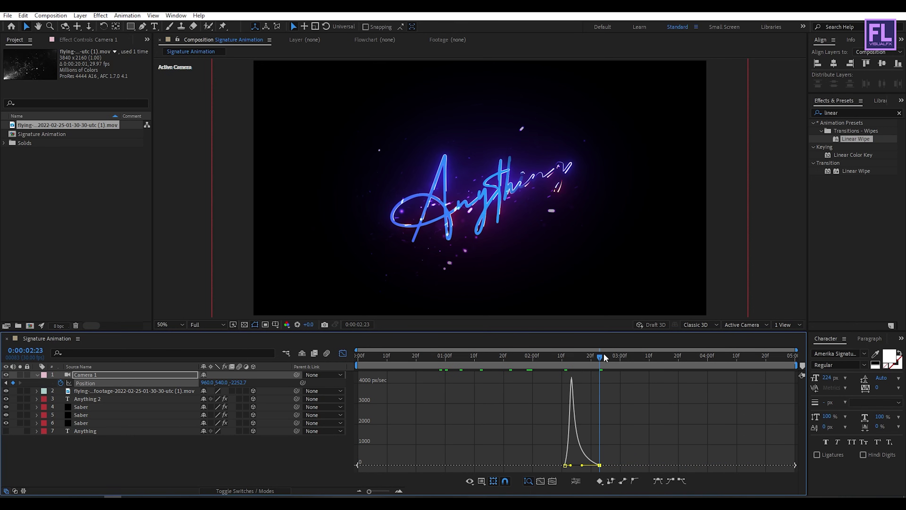
mouse_move(604, 358)
mouse_down()
mouse_move(507, 360)
mouse_move(554, 357)
mouse_up()
click(342, 352)
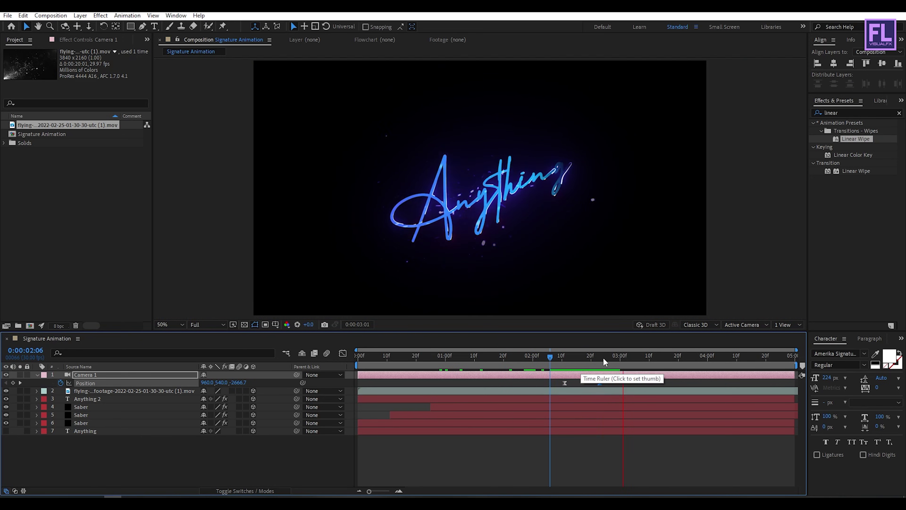
Step: Preview the camera push-in around 1:19–1:22 to review the particles
key(space)
drag(487, 361, 470, 364)
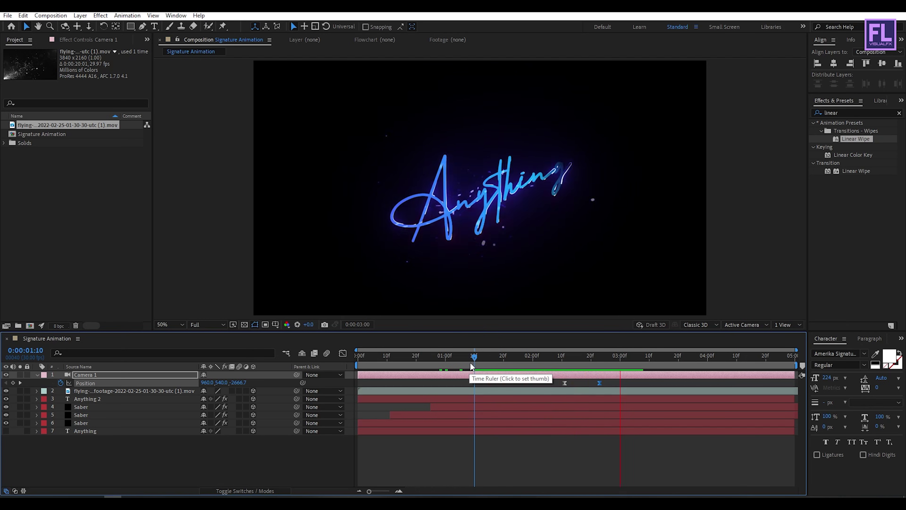
click(502, 360)
drag(503, 363, 500, 362)
key(space)
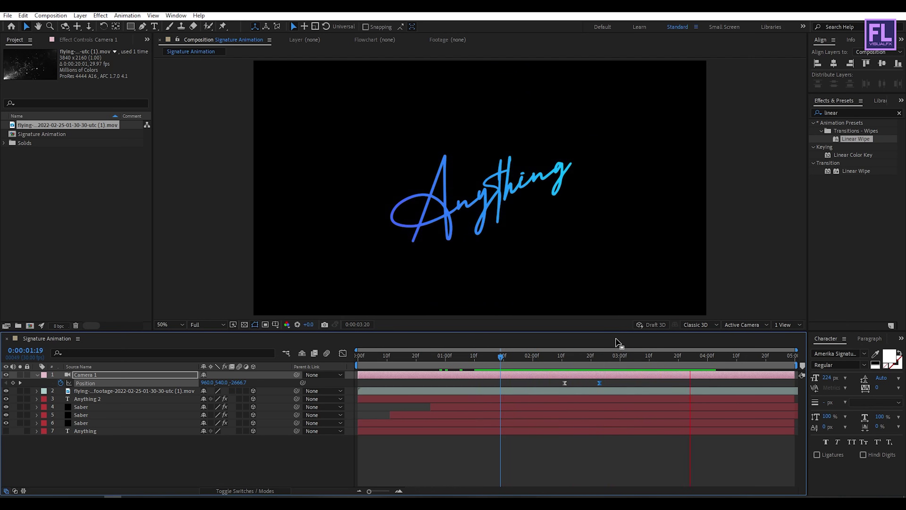
key(space)
click(503, 371)
key(space)
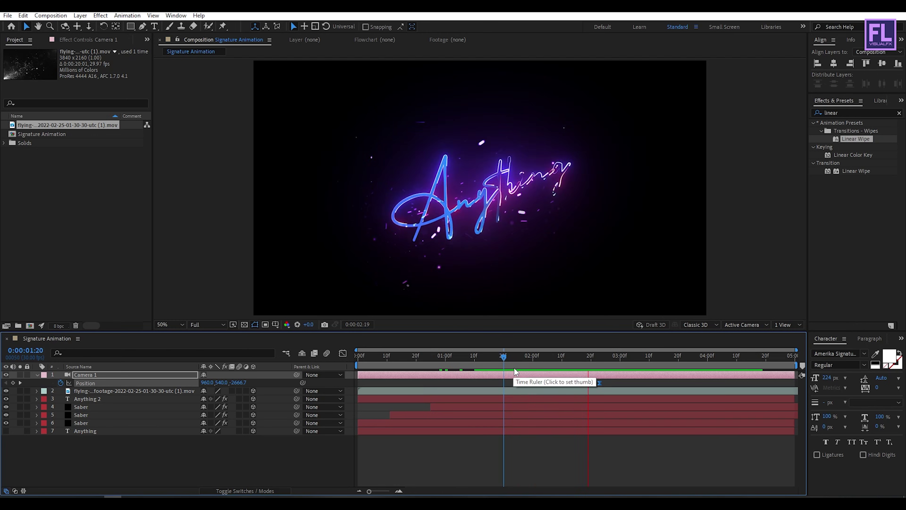
key(space)
click(509, 358)
Step: Scale the particle footage up around the signature and nudge it slightly down-right
click(135, 390)
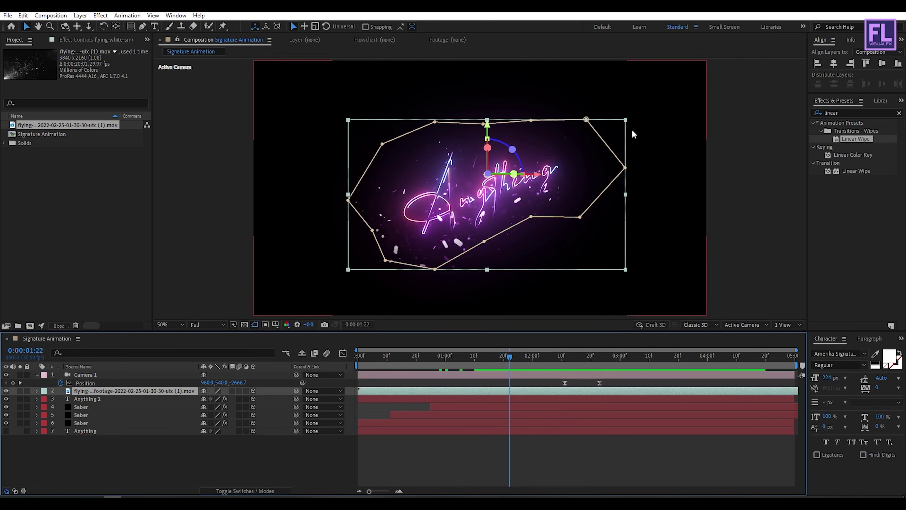
mouse_move(589, 134)
mouse_down()
mouse_move(655, 113)
mouse_move(610, 125)
mouse_move(595, 143)
mouse_up()
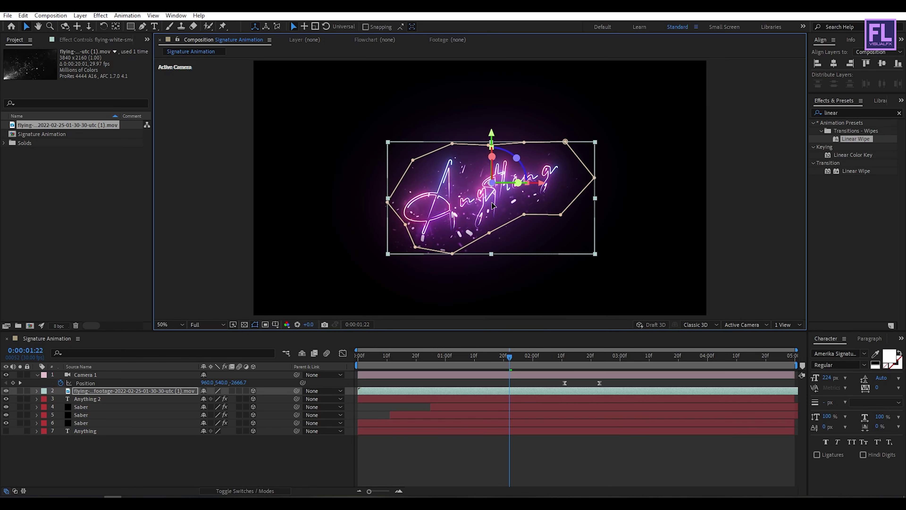
click(753, 197)
mouse_move(509, 355)
mouse_down()
mouse_move(467, 356)
mouse_move(516, 355)
mouse_up()
click(572, 241)
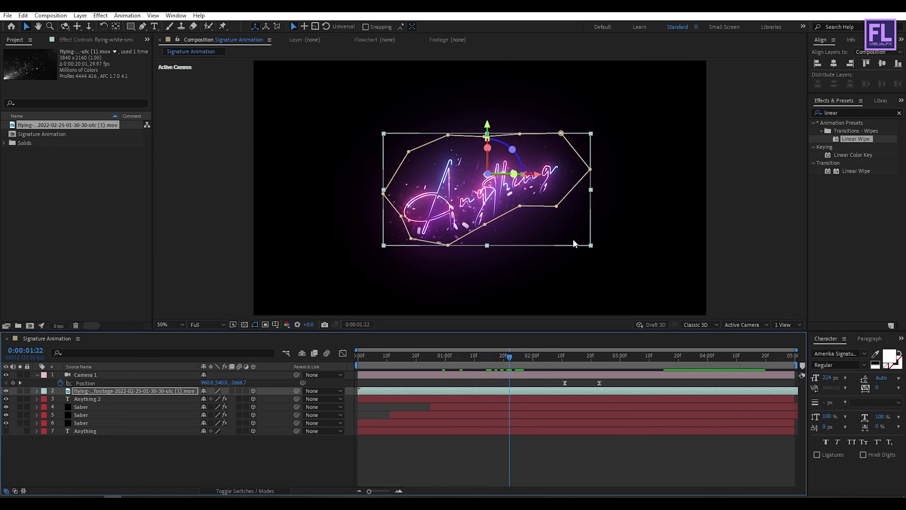
drag(571, 214, 576, 219)
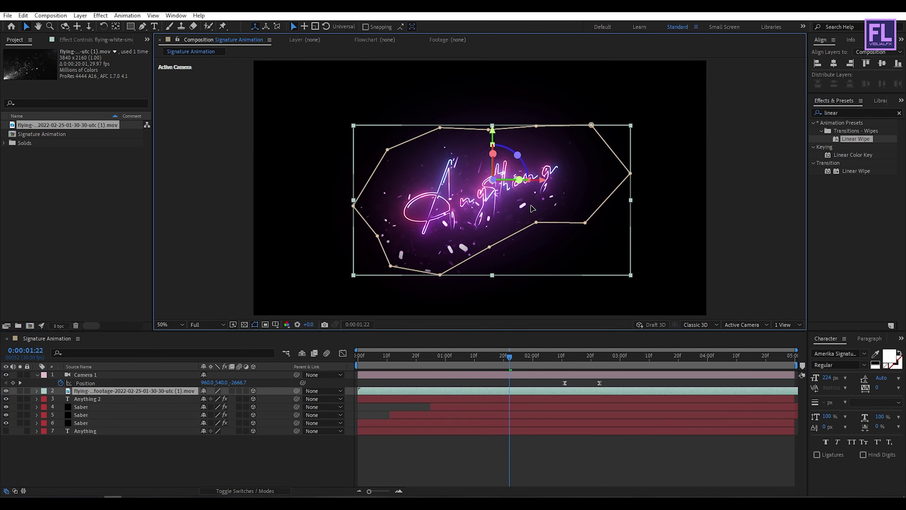
click(667, 285)
click(532, 356)
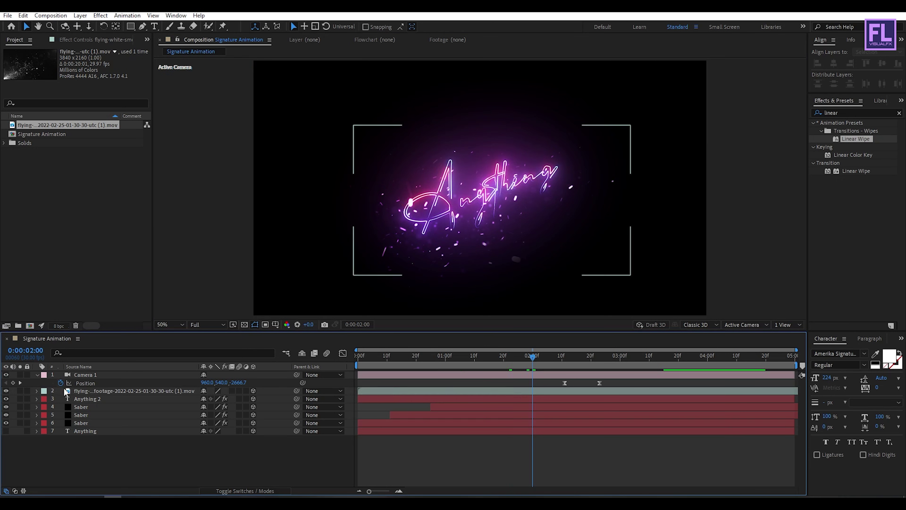
click(37, 374)
Step: Pre-compose all seven layers into a new comp named 'Main', moving all attributes
drag(123, 467, 127, 371)
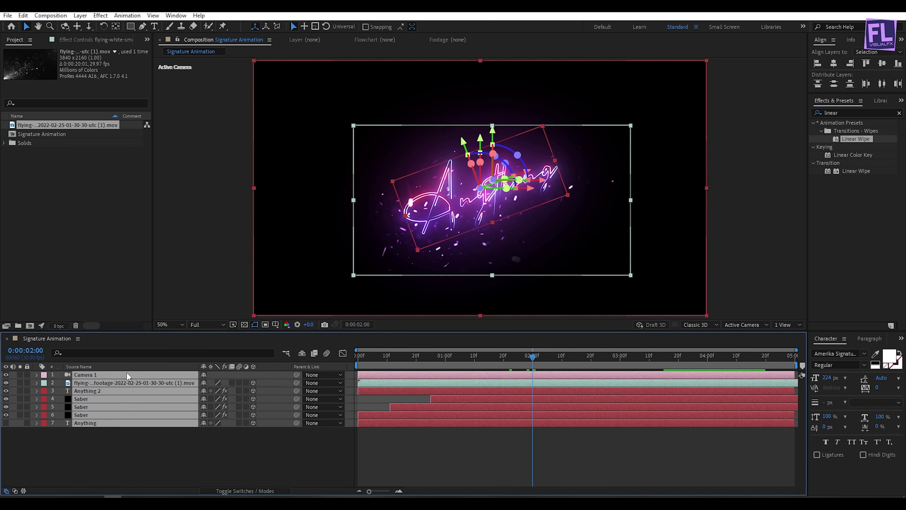
right_click(126, 374)
click(163, 322)
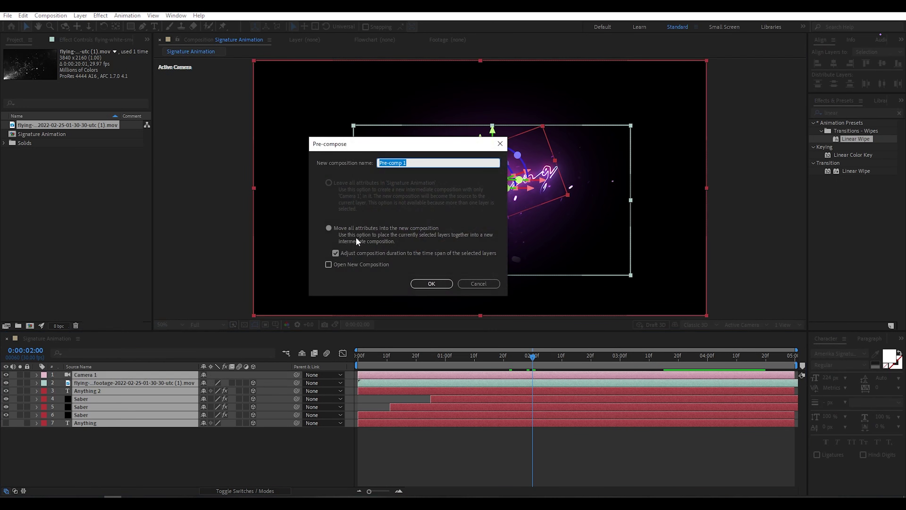
drag(402, 141, 419, 147)
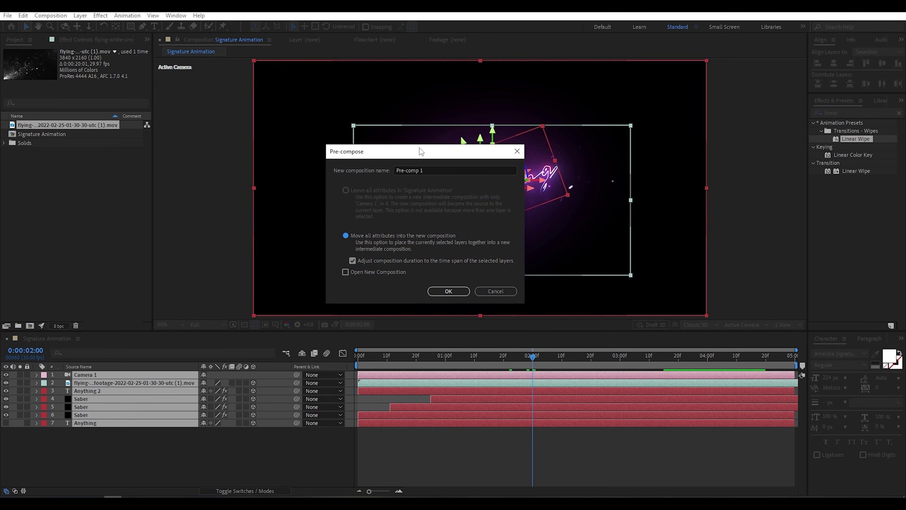
click(433, 171)
key(ctrl+a)
text(Main)
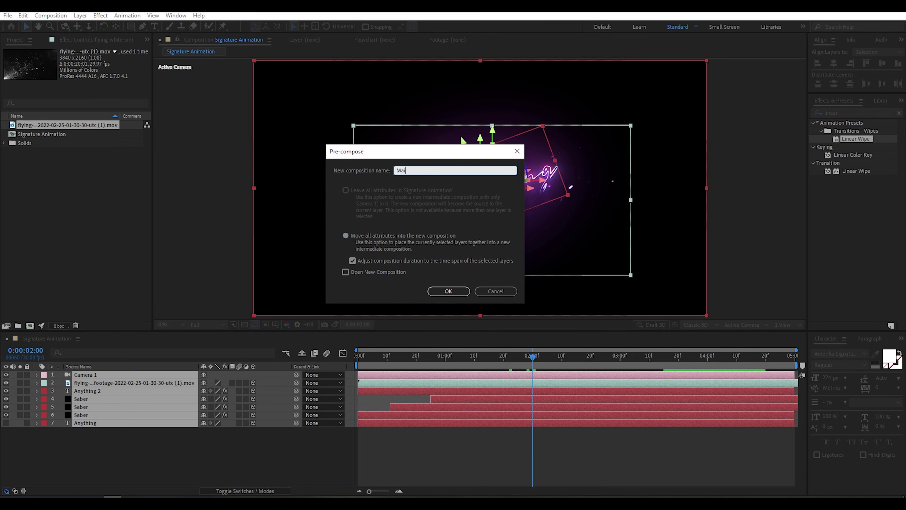
click(449, 291)
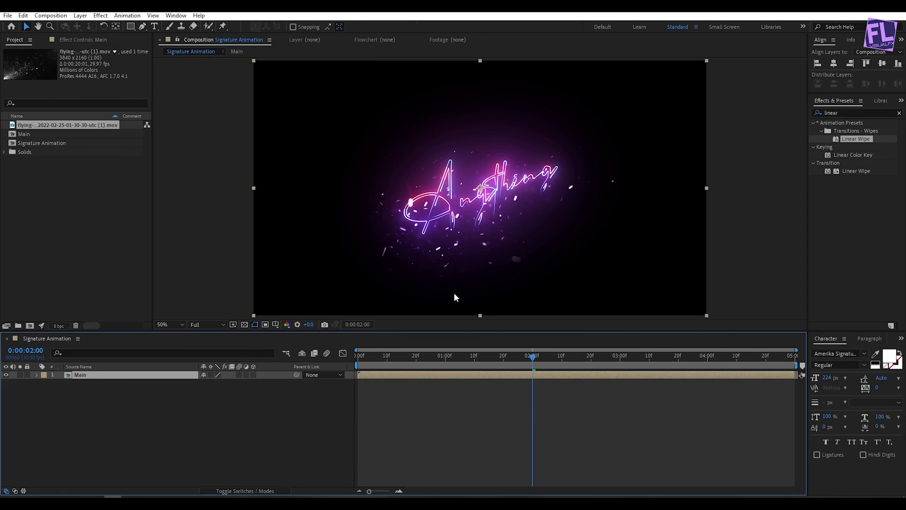
Step: Keyframe Main's Scale at 100% on the first frame and 110% at 0:00:04:29
drag(536, 364, 281, 369)
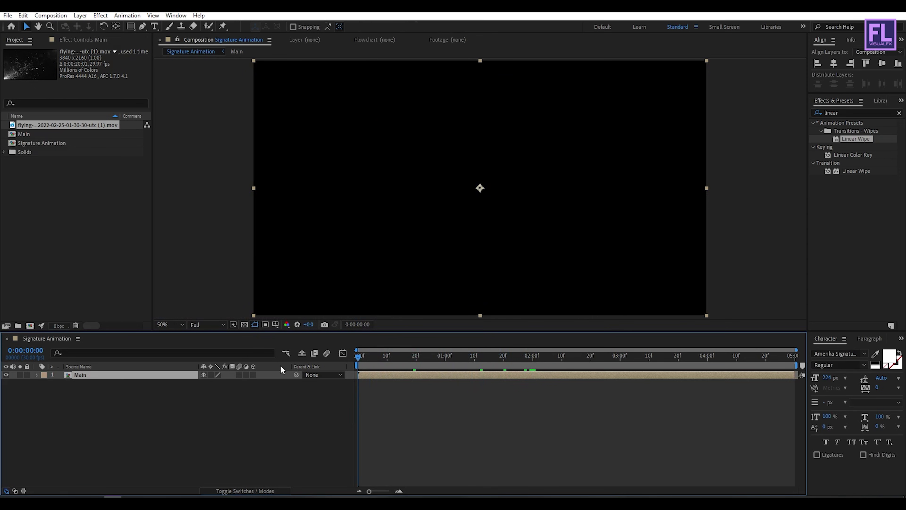
key(s)
click(60, 383)
drag(372, 355, 825, 373)
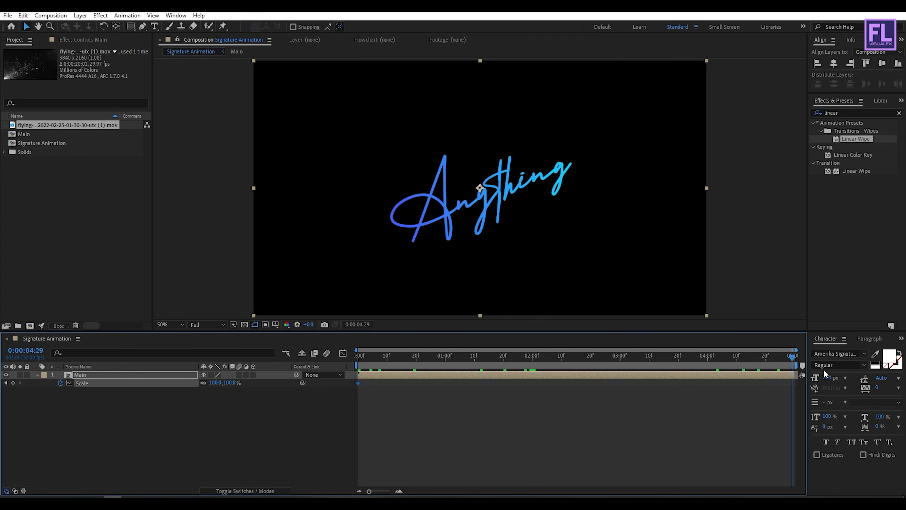
click(216, 383)
text(110)
key(Return)
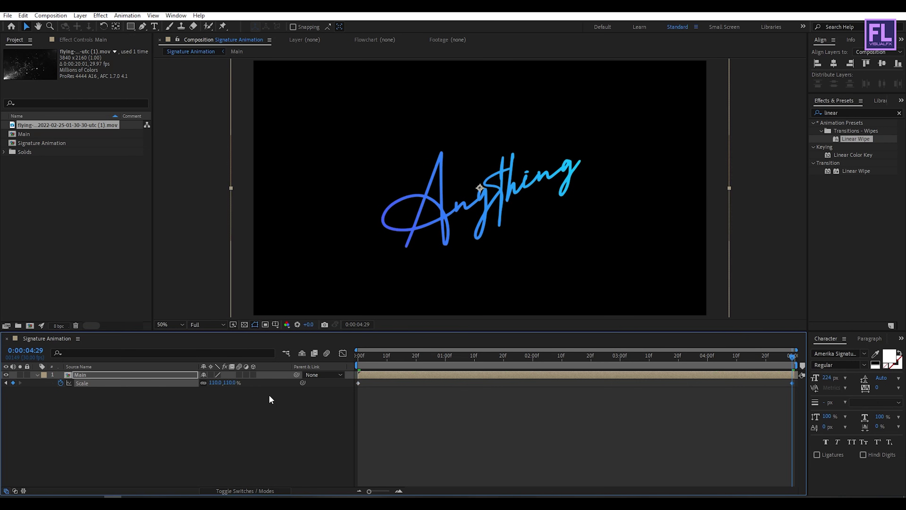
Step: Preview the slow scale-up from the start, then maximize the Composition panel
drag(389, 356, 365, 355)
key(space)
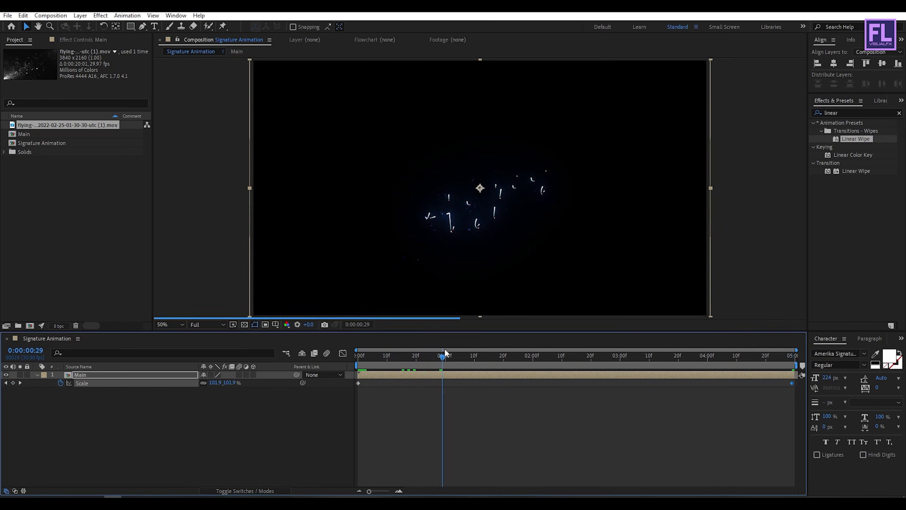
key(space)
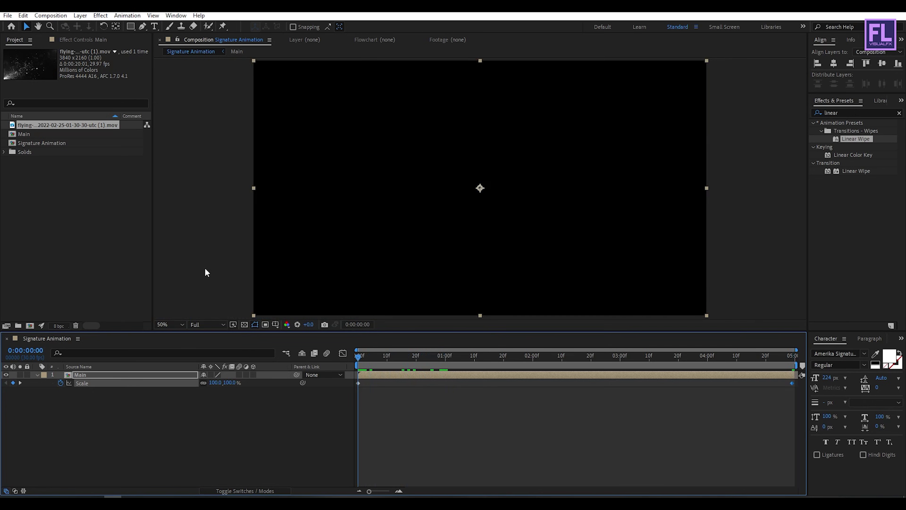
key(grave)
Step: Set the Composition viewer magnification to Fit and play the finished neon signature animation
click(17, 490)
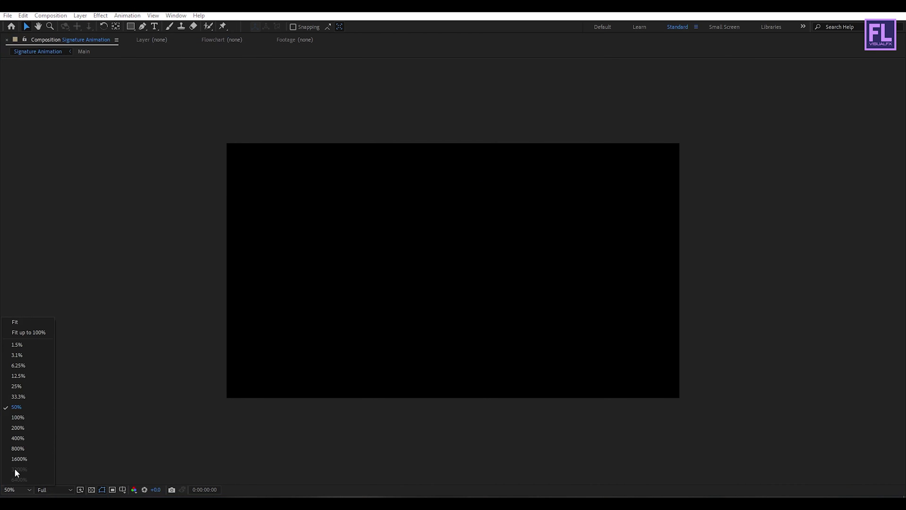
click(25, 322)
key(space)
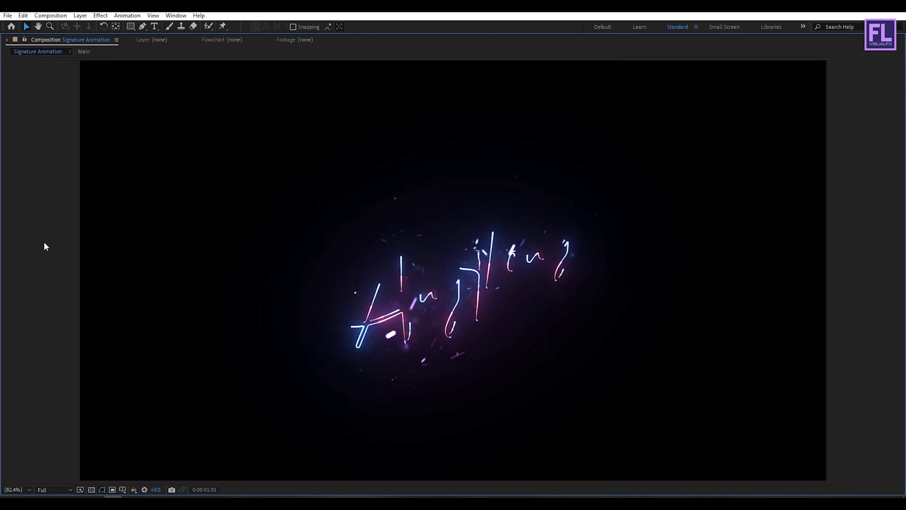